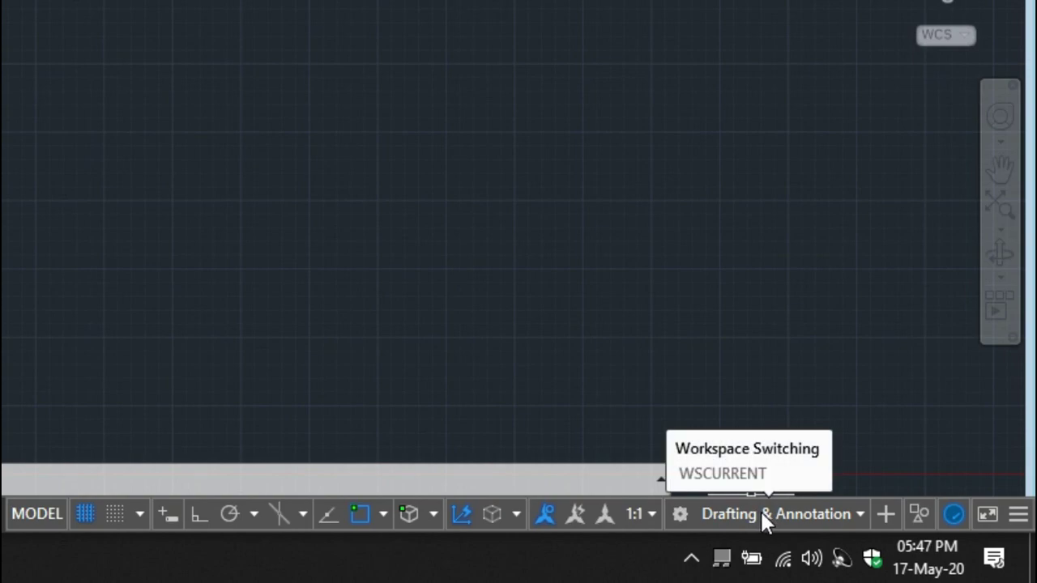
Choose the Drafting & Annotation workspace
{"action": "left_click", "coordinate": [762, 518]}
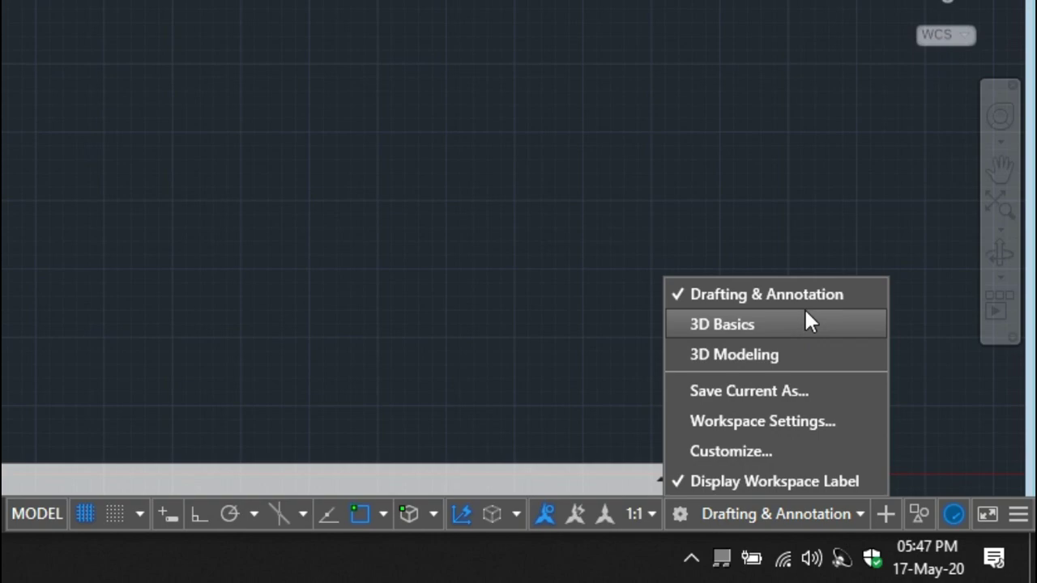
{"action": "left_click", "coordinate": [834, 292]}
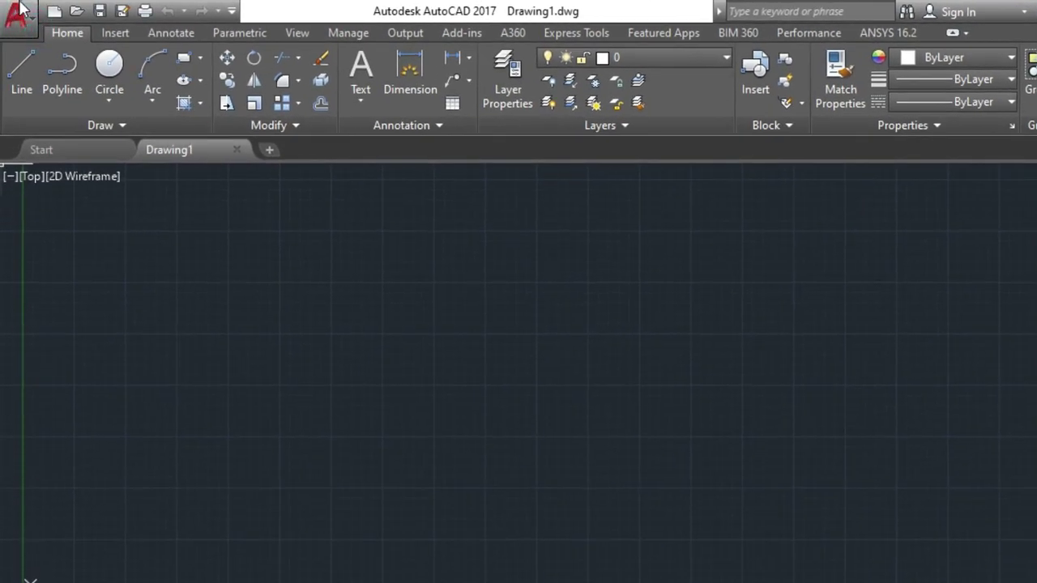
Open the drawing units settings and set the length type to Decimal with 0.00 precision
{"action": "left_click", "coordinate": [20, 11]}
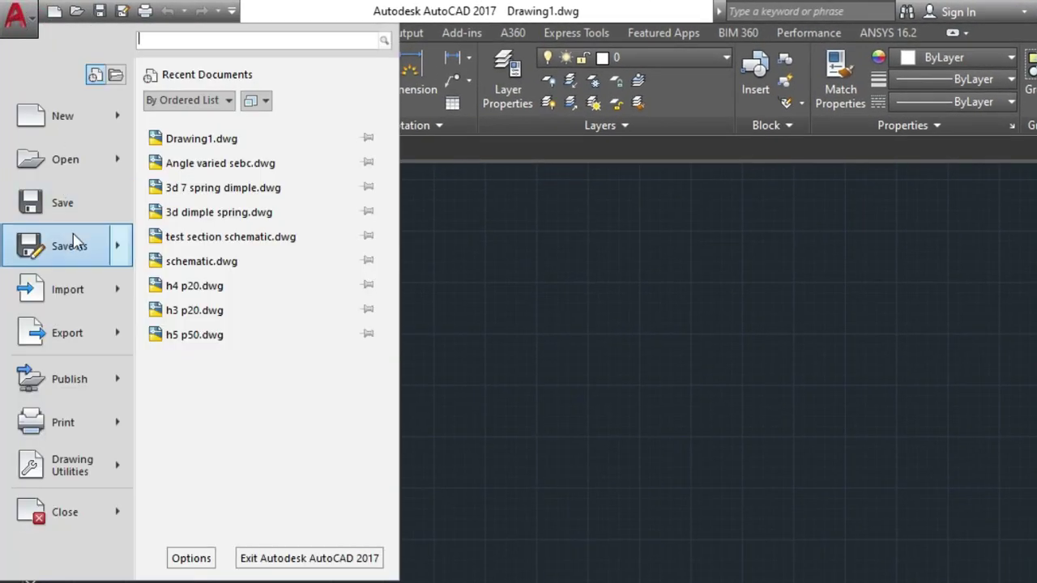
{"action": "mouse_move", "coordinate": [72, 241]}
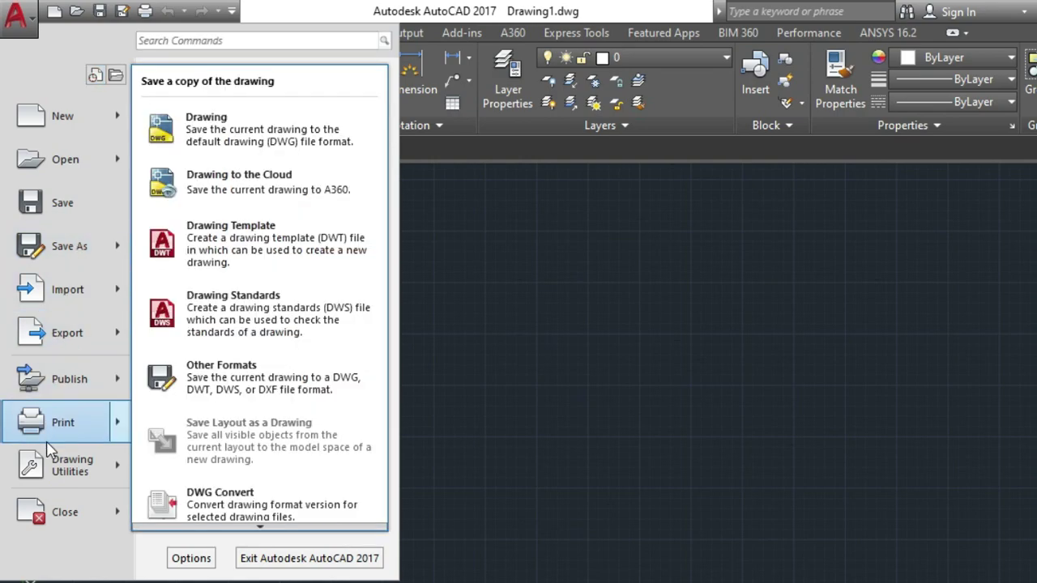
{"action": "mouse_move", "coordinate": [49, 472]}
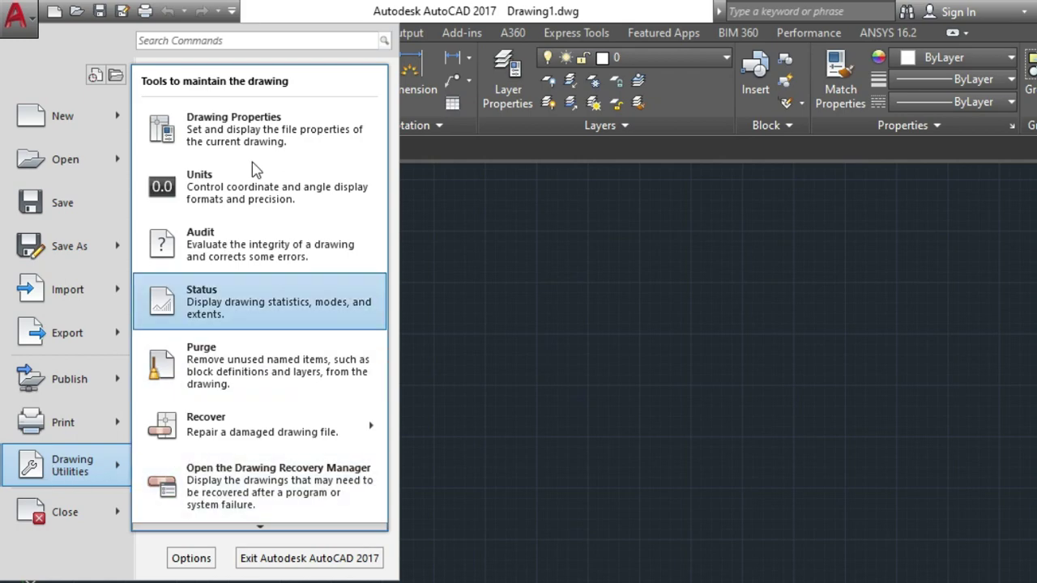
{"action": "key", "text": "Escape"}
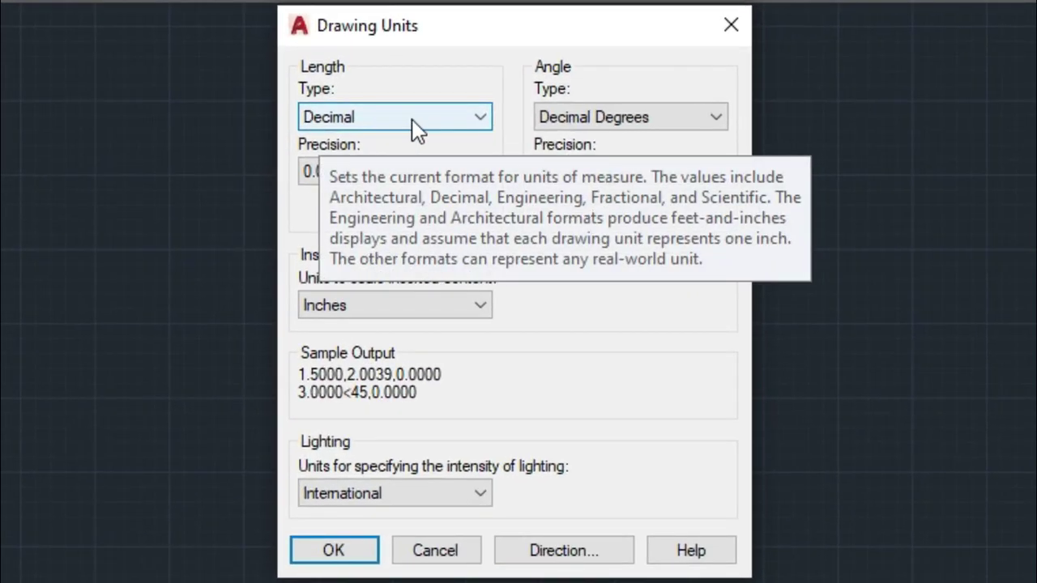
{"action": "left_click", "coordinate": [412, 119]}
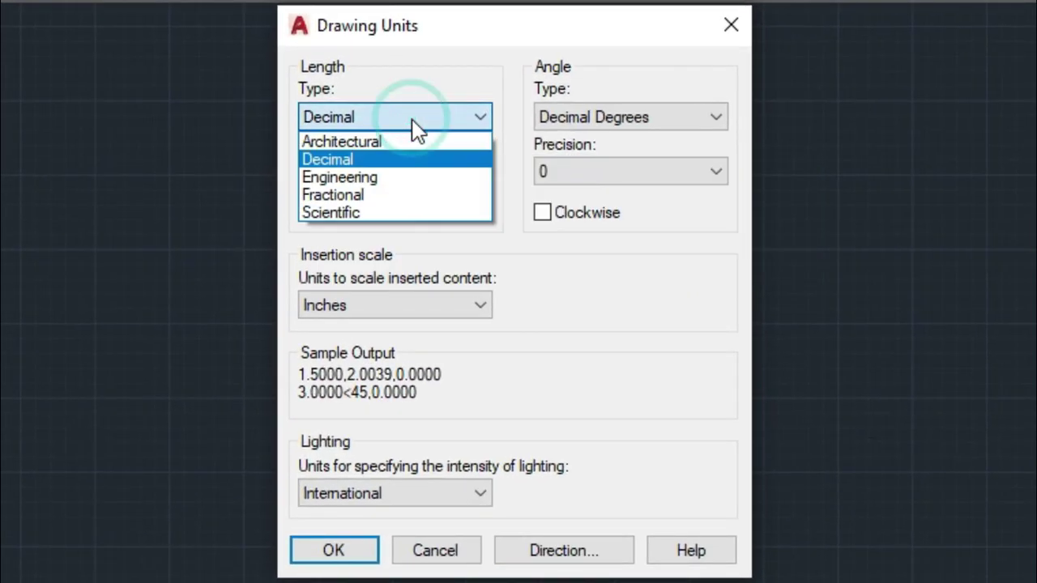
{"action": "left_click", "coordinate": [389, 162]}
{"action": "left_click", "coordinate": [374, 173]}
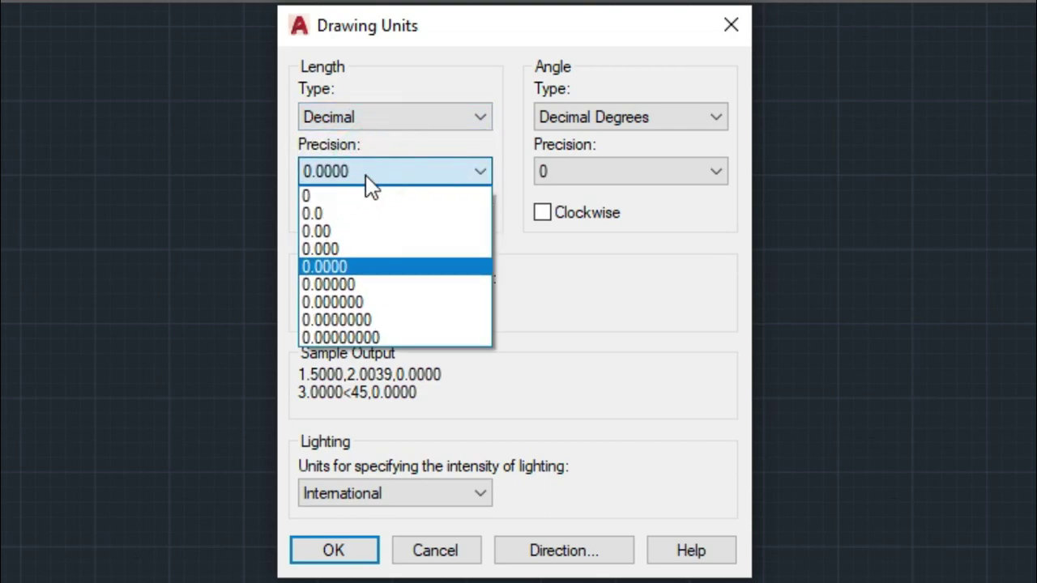
{"action": "left_click", "coordinate": [337, 231]}
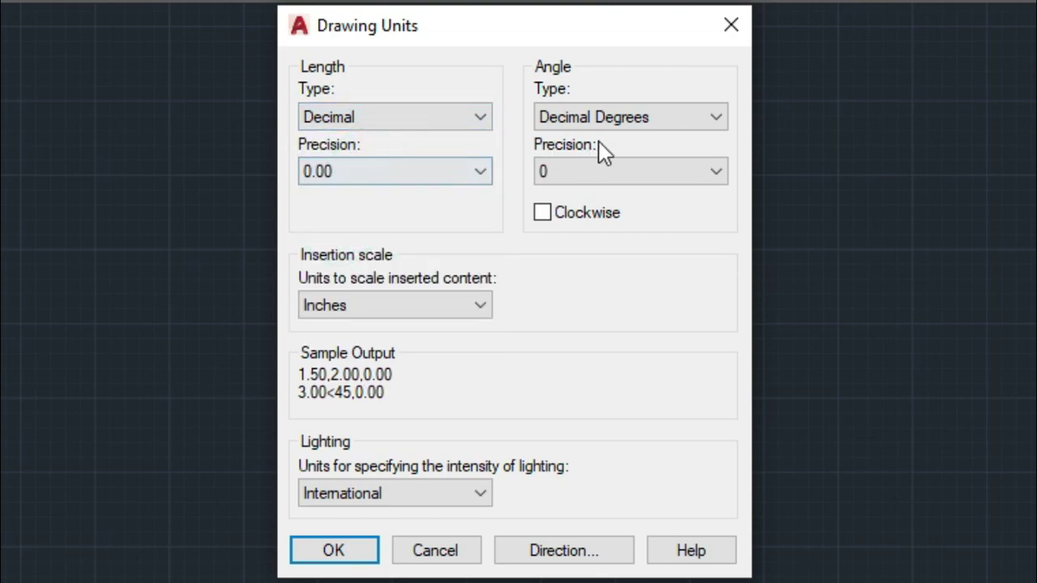
Set the angle type to Decimal Degrees with a precision of 0.0
{"action": "left_click", "coordinate": [627, 119]}
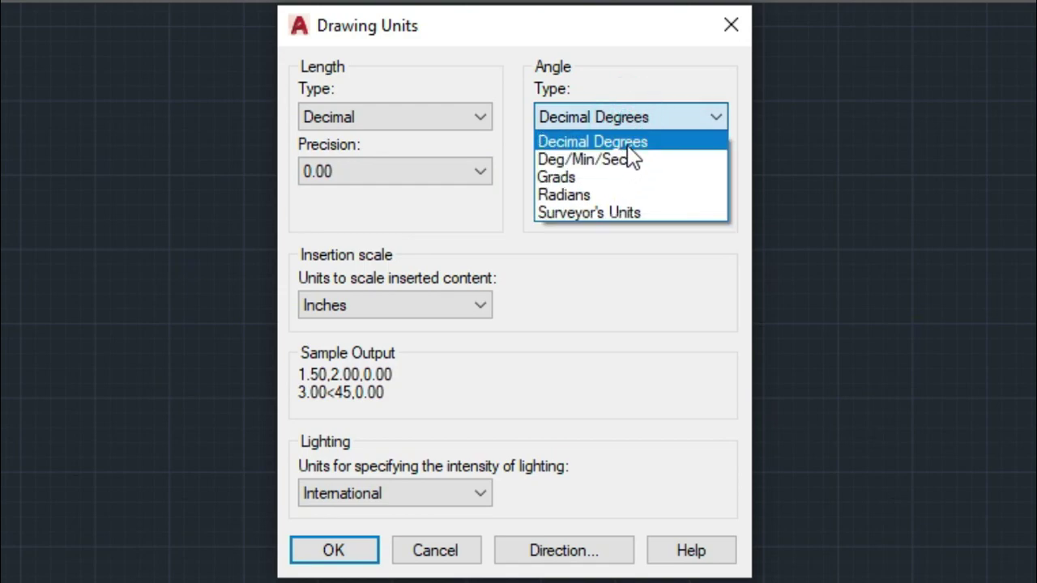
{"action": "left_click", "coordinate": [627, 143]}
{"action": "left_click", "coordinate": [613, 172]}
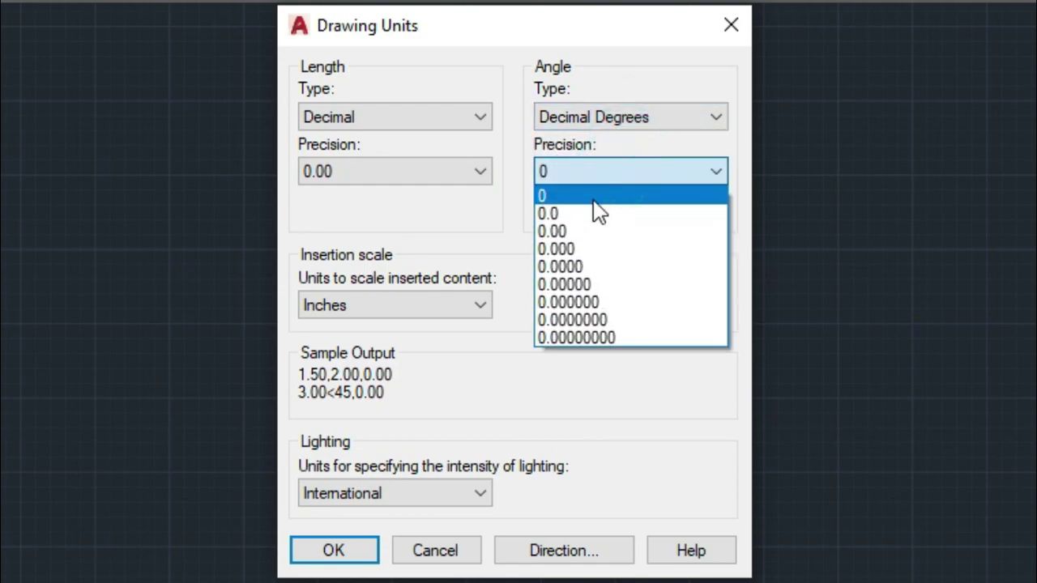
{"action": "left_click", "coordinate": [591, 214]}
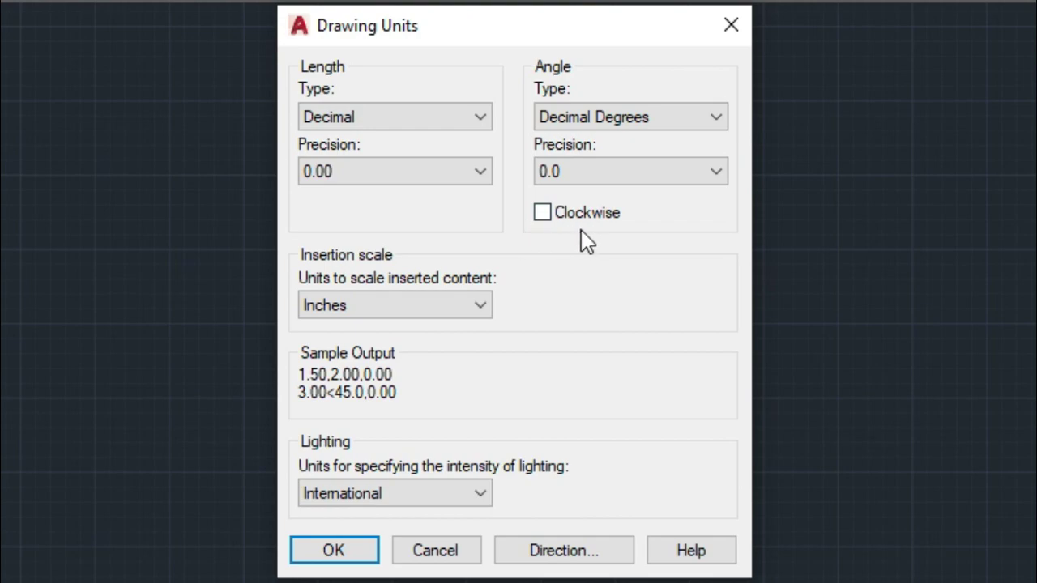
Set the insertion scale units to Millimeters and apply the drawing units
{"action": "left_click", "coordinate": [361, 305]}
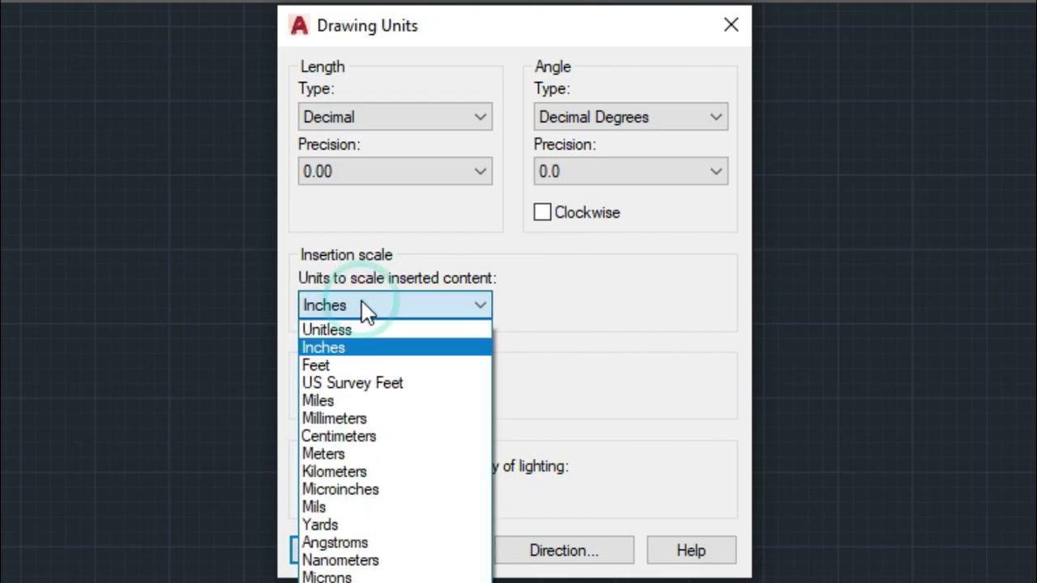
{"action": "left_click", "coordinate": [359, 421]}
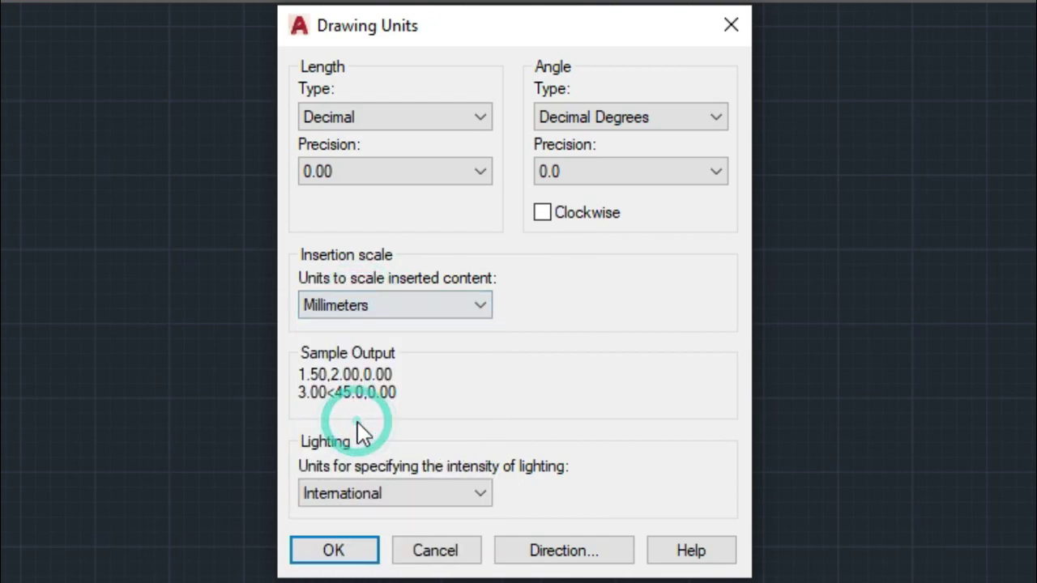
{"action": "left_click", "coordinate": [303, 552]}
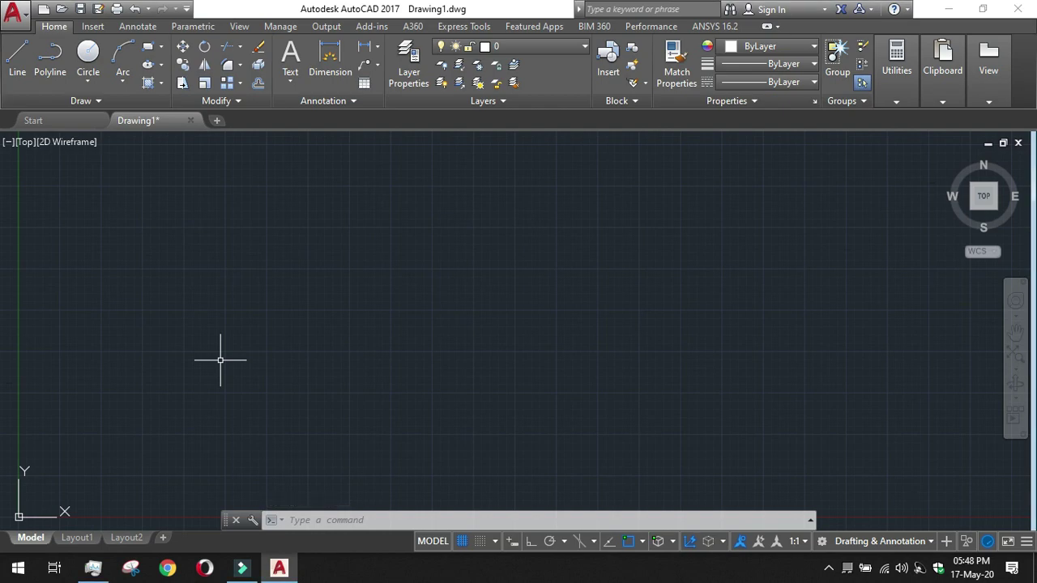
Draw a single line from point 5,5 to point 10,10
{"action": "type", "text": "line"}
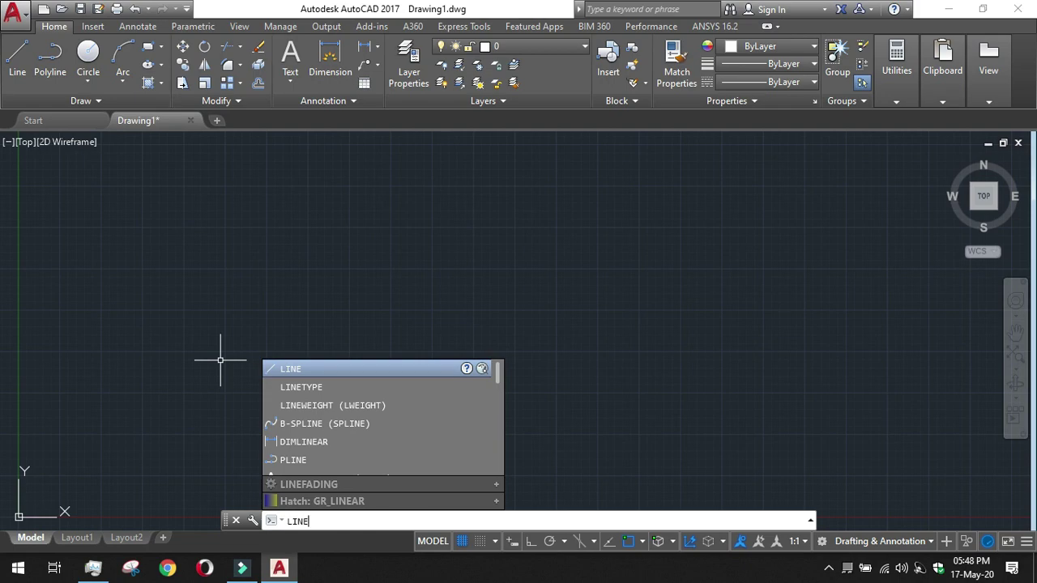
{"action": "key", "text": "Return"}
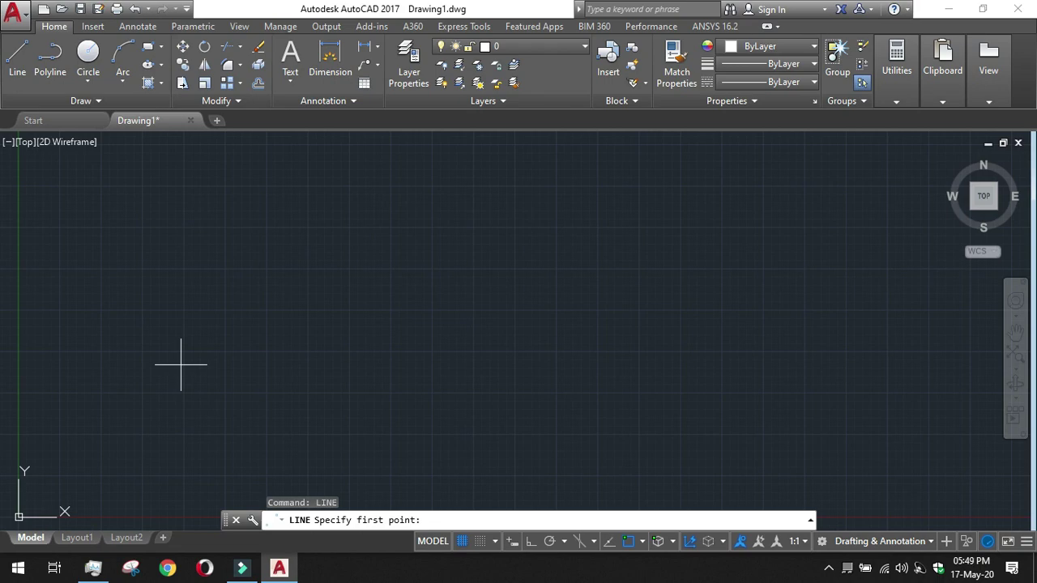
{"action": "type", "text": "5,5"}
{"action": "key", "text": "Return"}
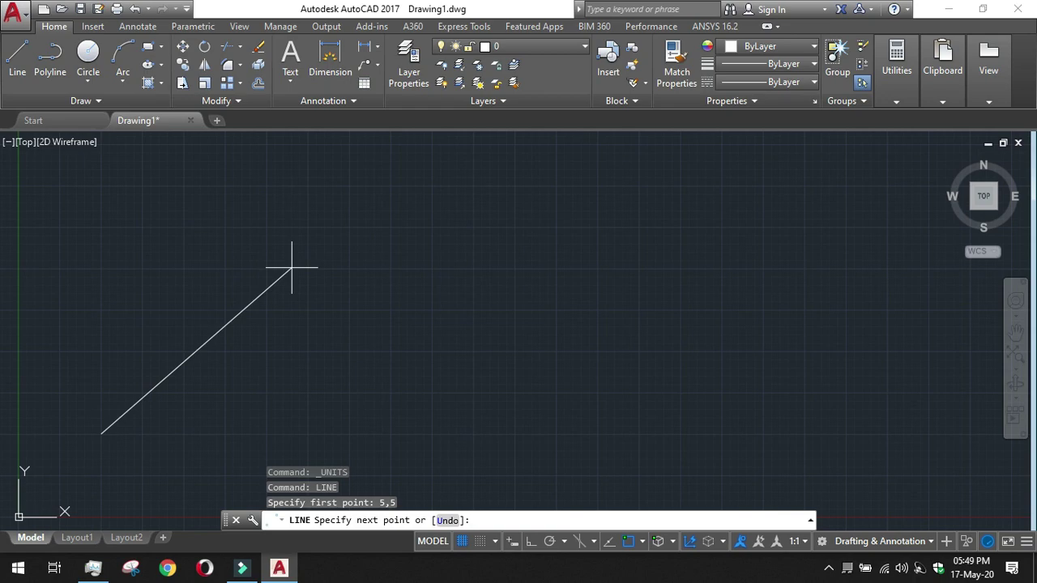
{"action": "type", "text": "10,10"}
{"action": "key", "text": "Return"}
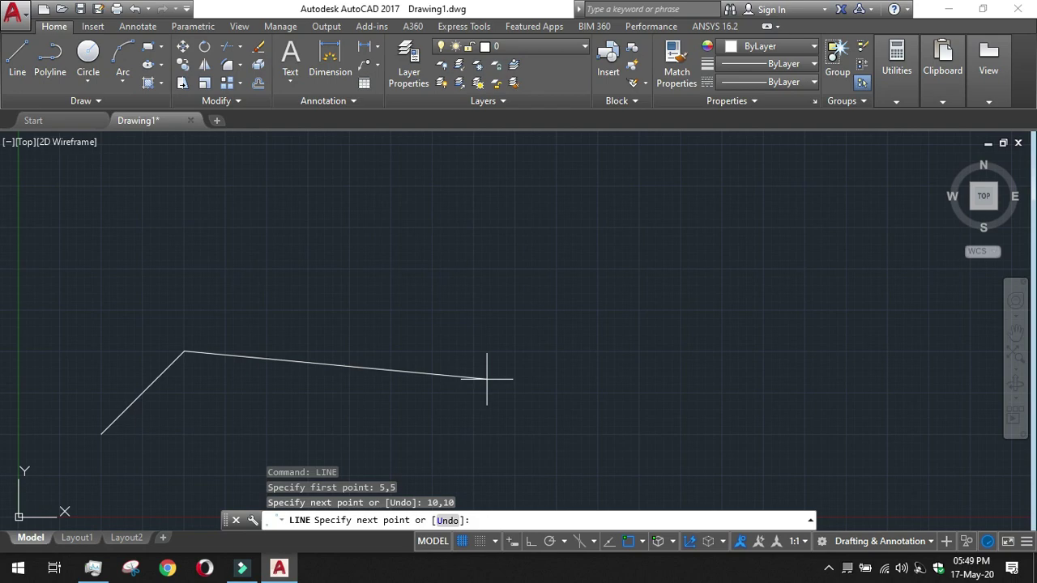
{"action": "key", "text": "Escape"}
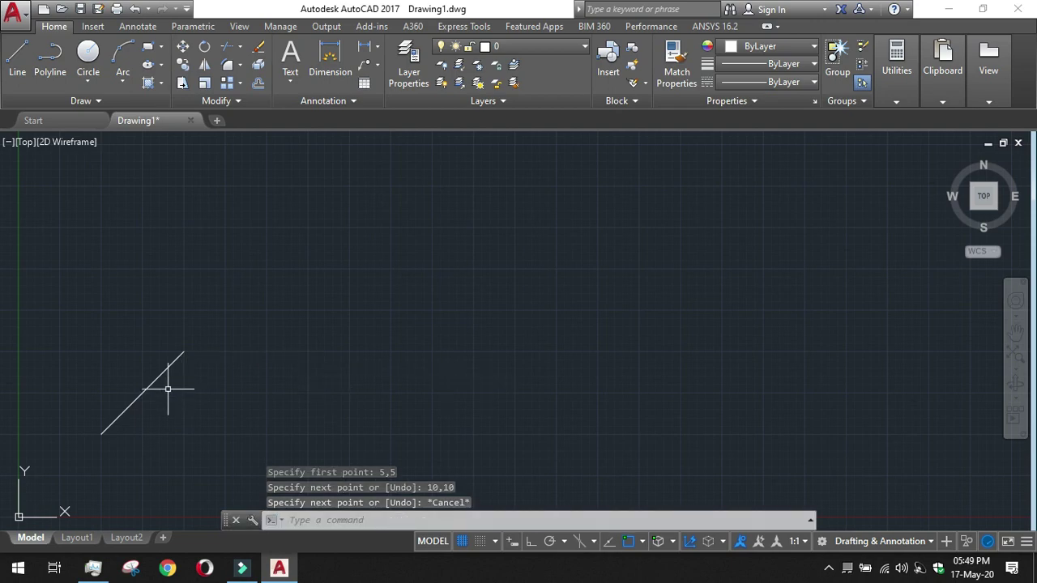
Select the diagonal line with a window and examine its endpoint and midpoint grips
{"action": "left_click", "coordinate": [79, 323]}
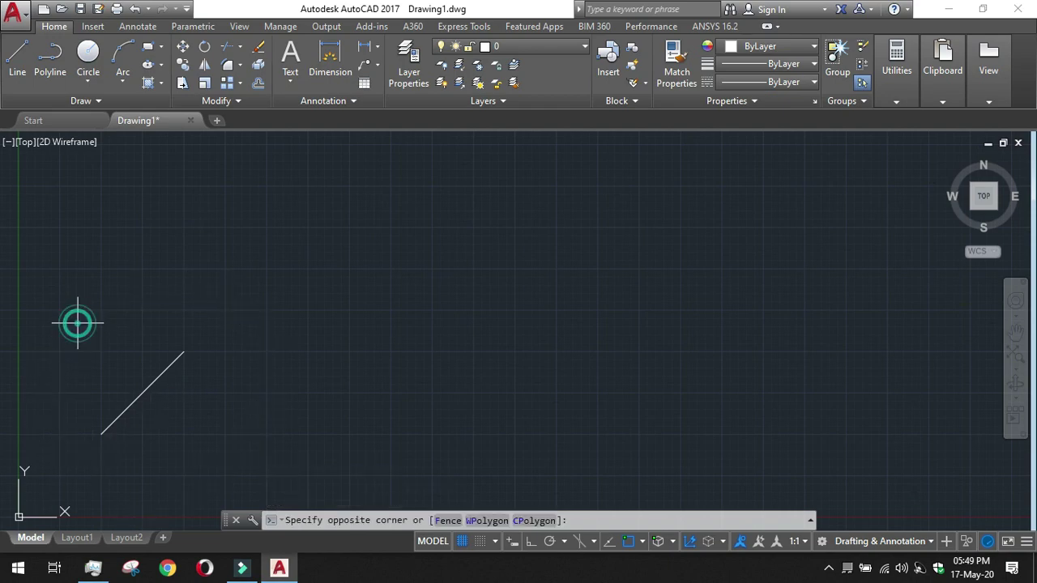
{"action": "left_click", "coordinate": [251, 468]}
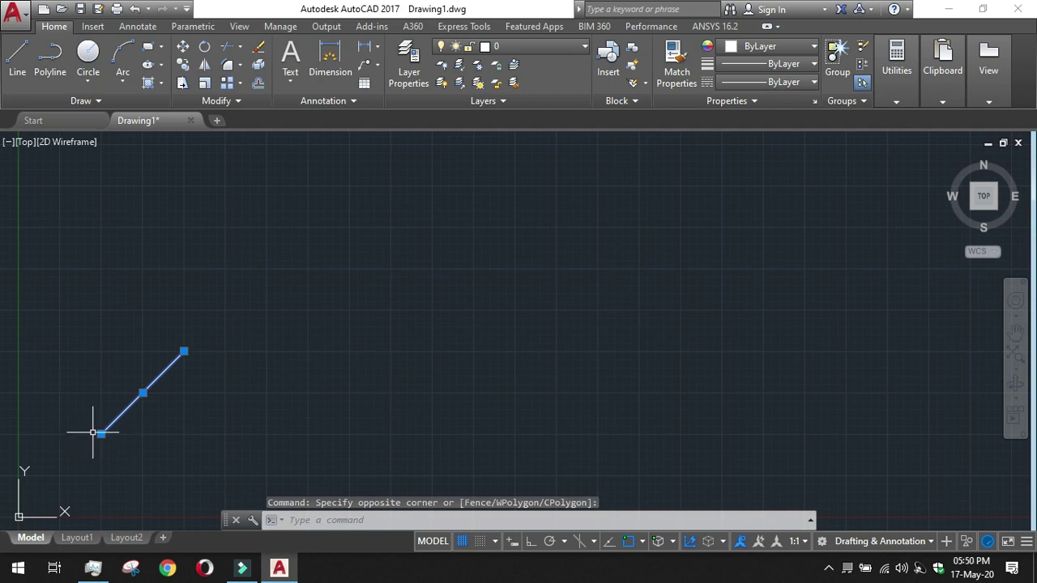
{"action": "mouse_move", "coordinate": [101, 435]}
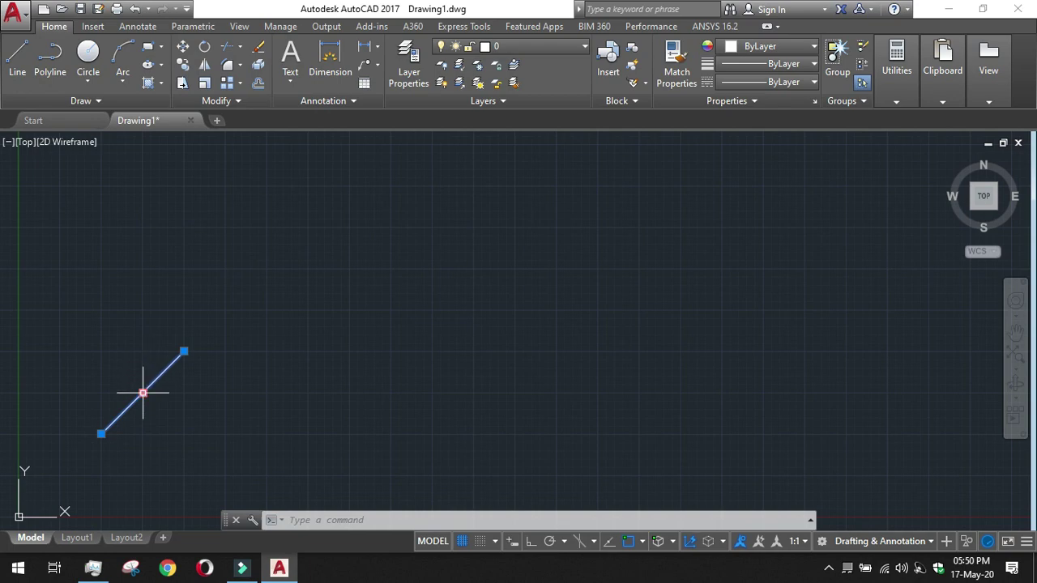
{"action": "mouse_move", "coordinate": [184, 352]}
Draw an open chain of five connected freehand line segments in the empty area beside the diagonal line
{"action": "left_click", "coordinate": [13, 72]}
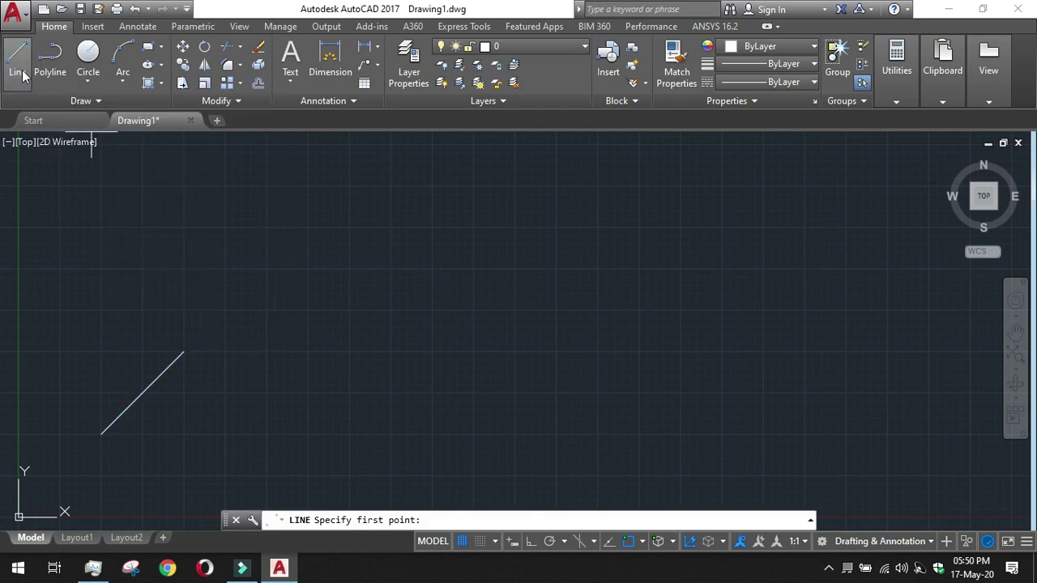
{"action": "left_click", "coordinate": [259, 360]}
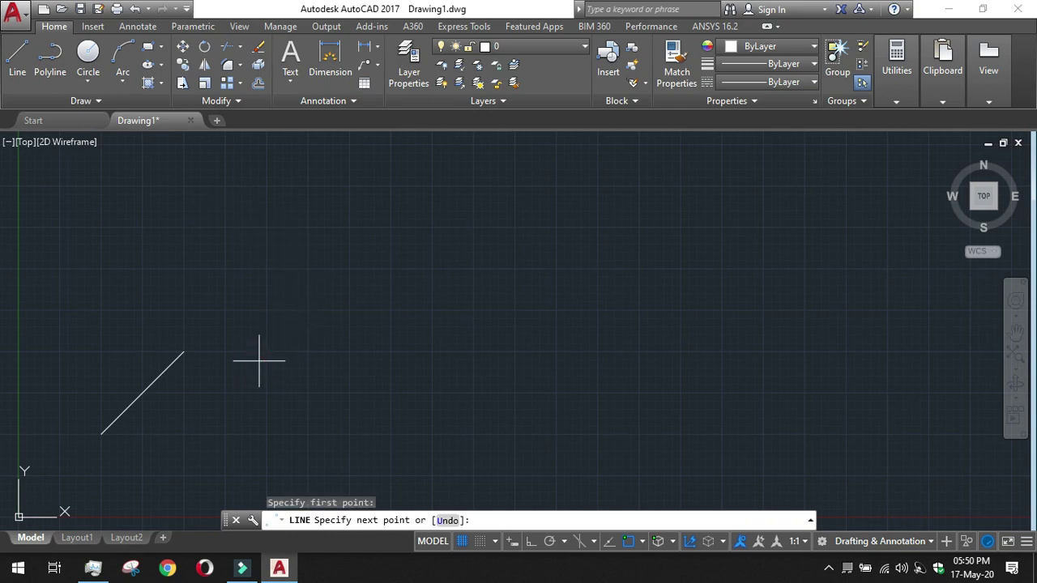
{"action": "left_click", "coordinate": [568, 401]}
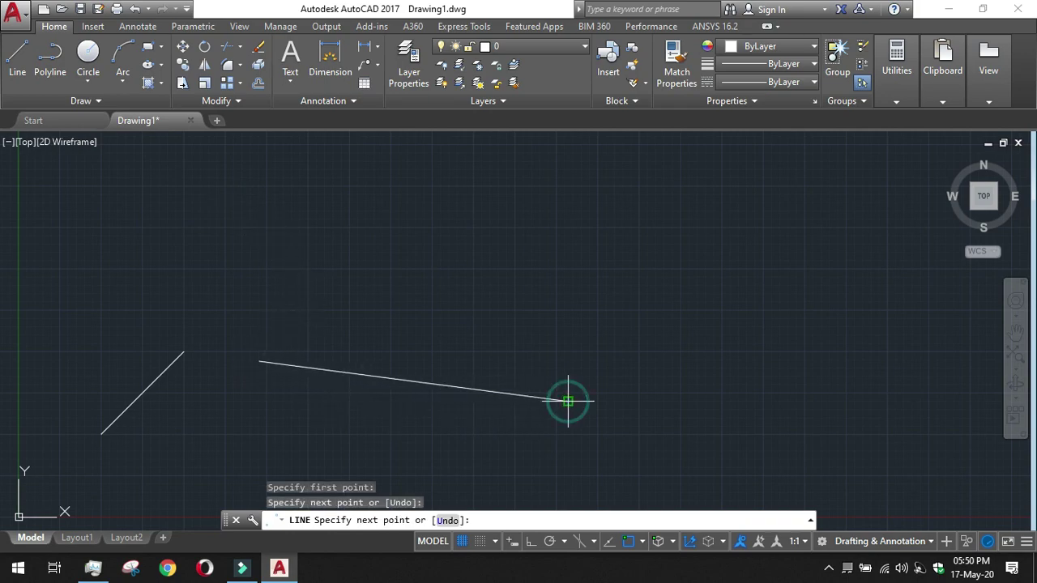
{"action": "left_click", "coordinate": [633, 265]}
{"action": "left_click", "coordinate": [463, 212]}
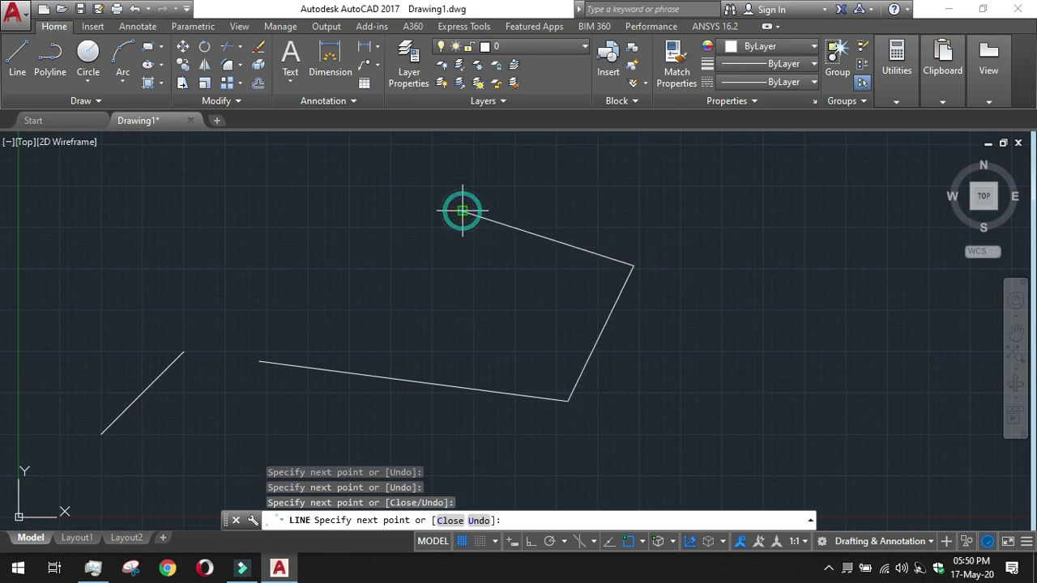
{"action": "left_click", "coordinate": [332, 264]}
{"action": "left_click", "coordinate": [277, 203]}
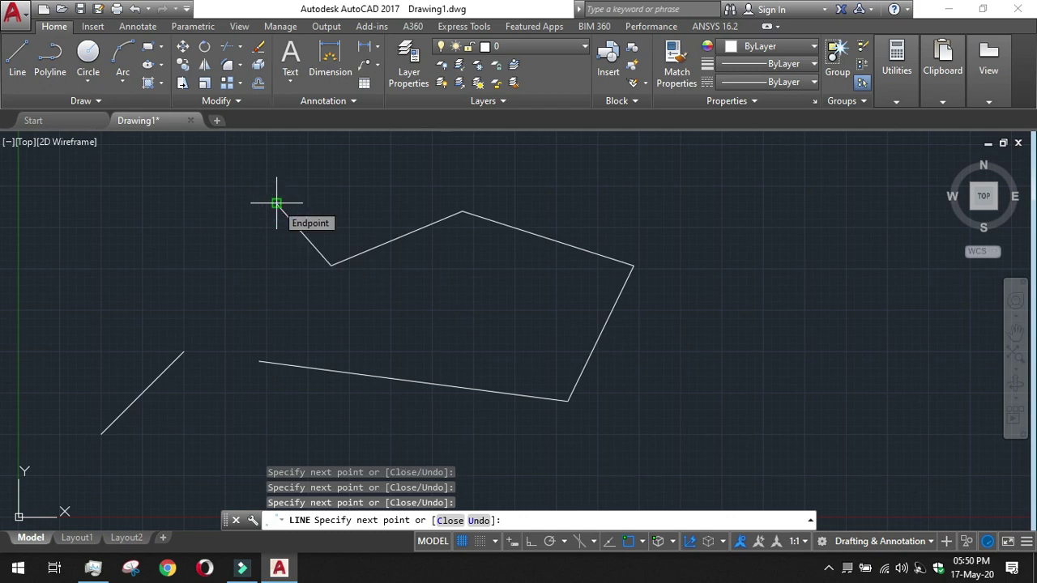
{"action": "key", "text": "Return"}
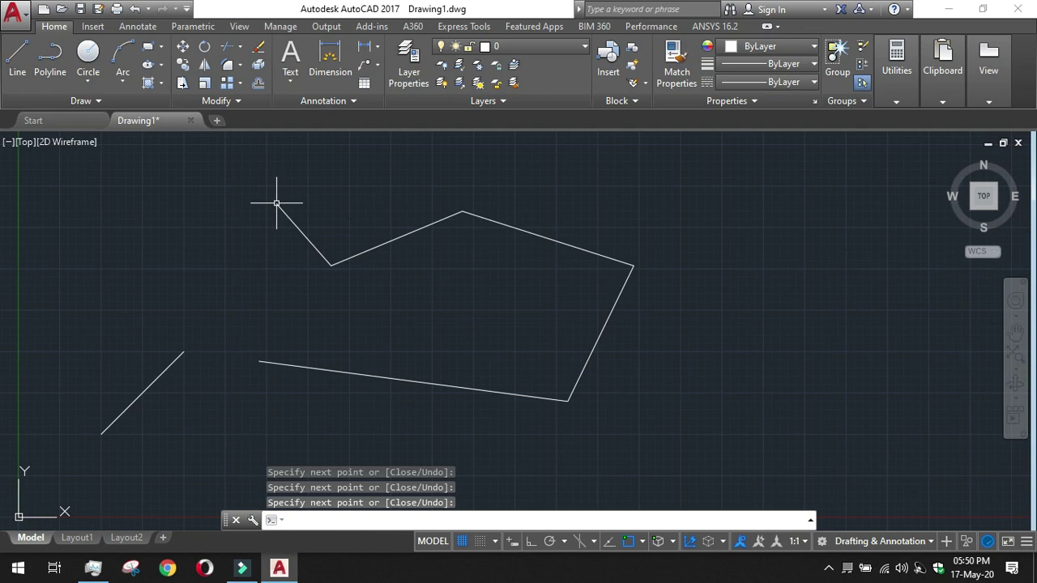
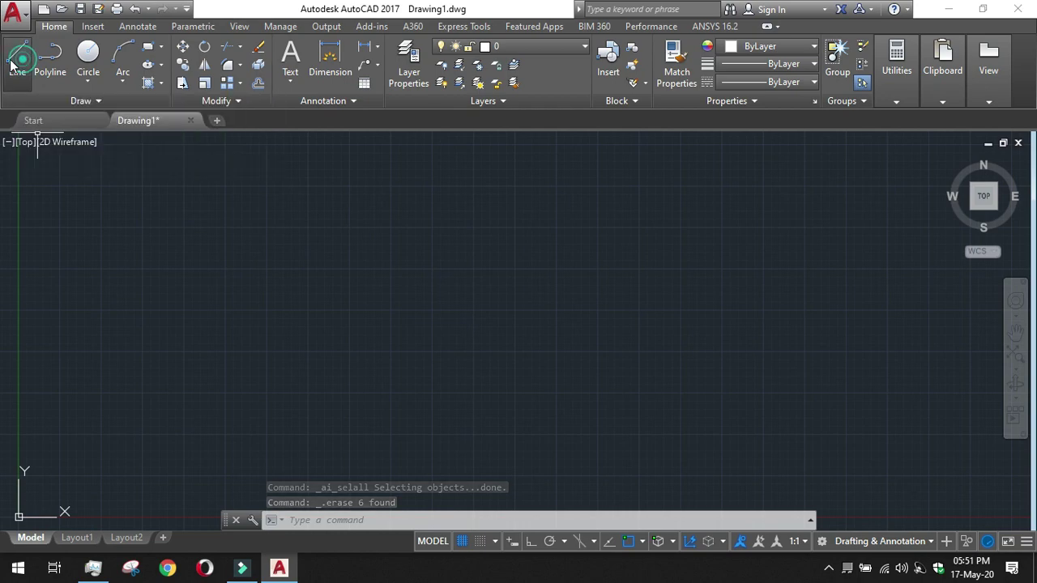
Try drawing a line at a free angle in the empty drawing with Ortho mode off
{"action": "left_click", "coordinate": [161, 380]}
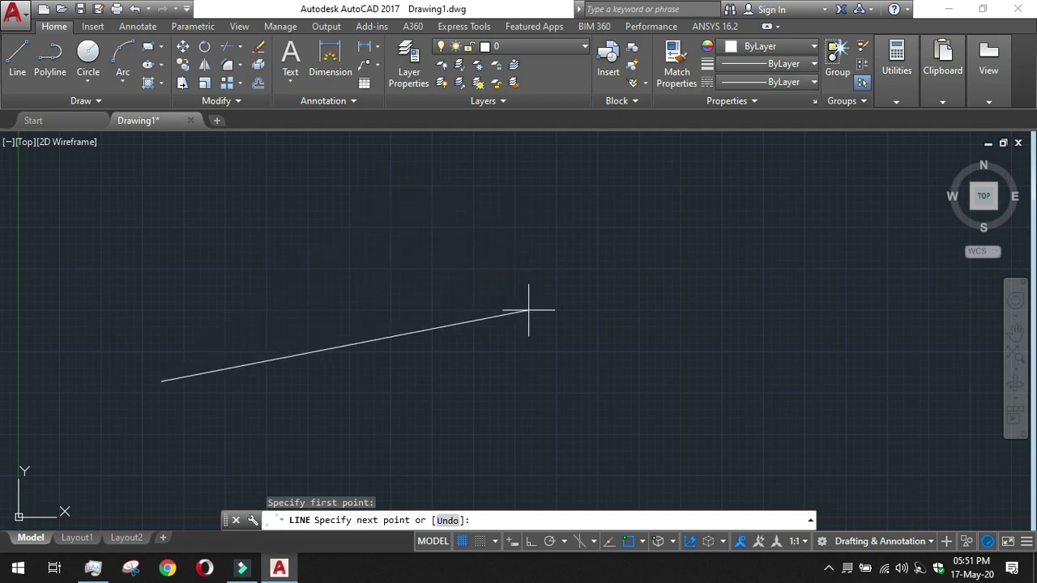
{"action": "key", "text": "Escape"}
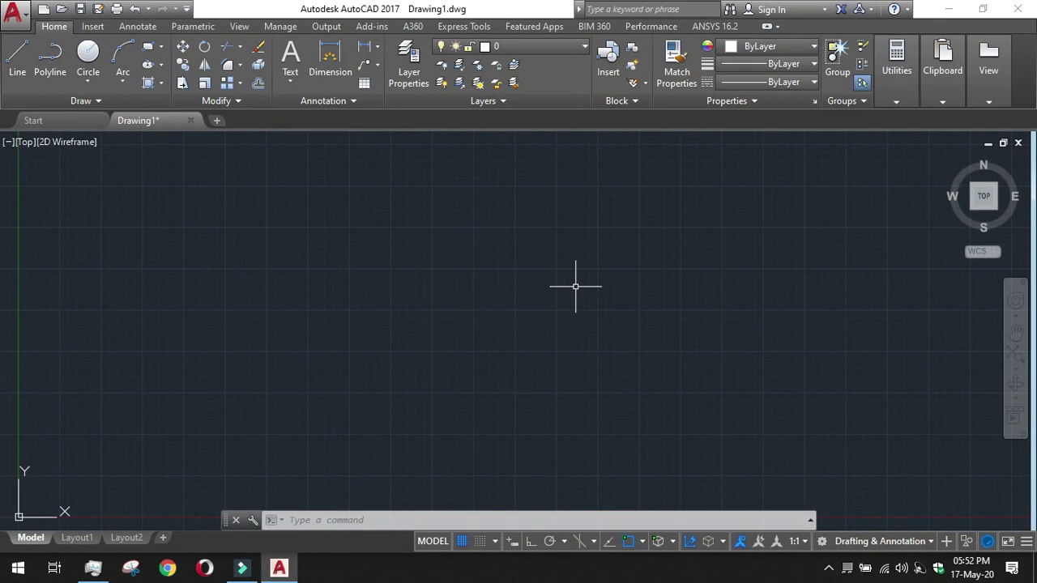
Turn on Ortho mode and draw three connected 10 mm lines running right, up and left as sides of a square
{"action": "key", "text": "F8"}
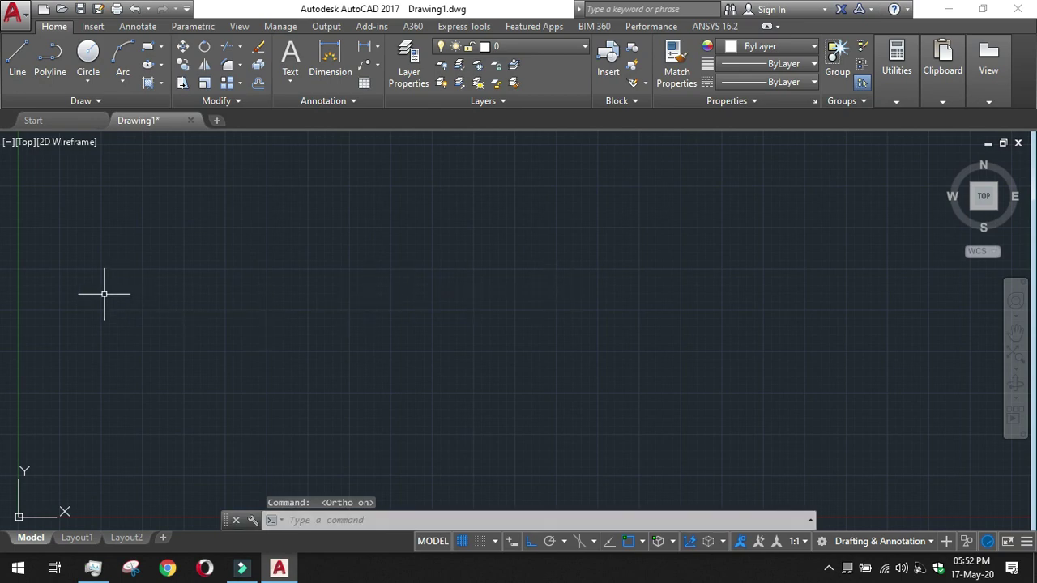
{"action": "left_click", "coordinate": [12, 71]}
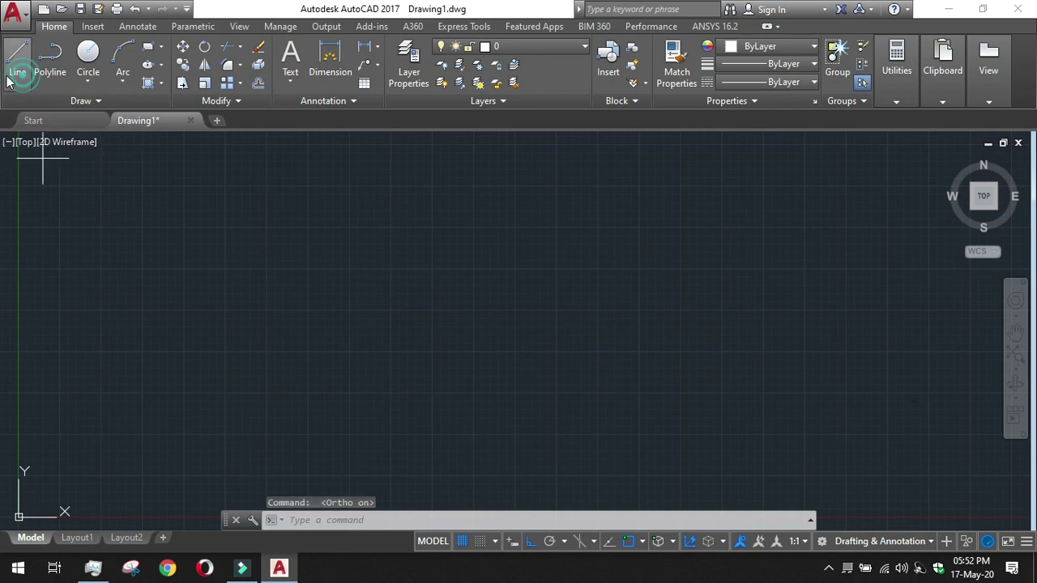
{"action": "left_click", "coordinate": [173, 355]}
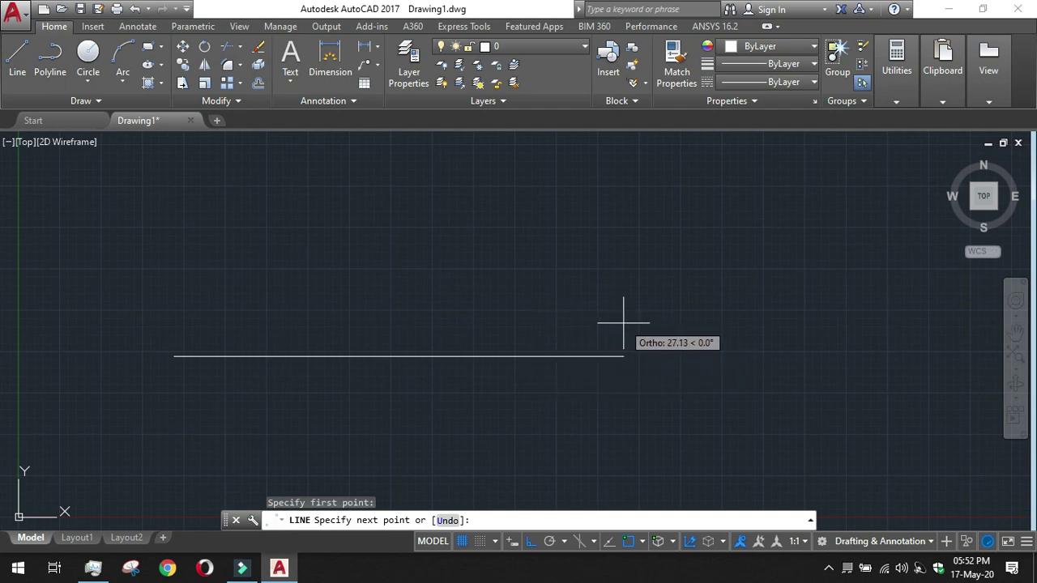
{"action": "type", "text": "10"}
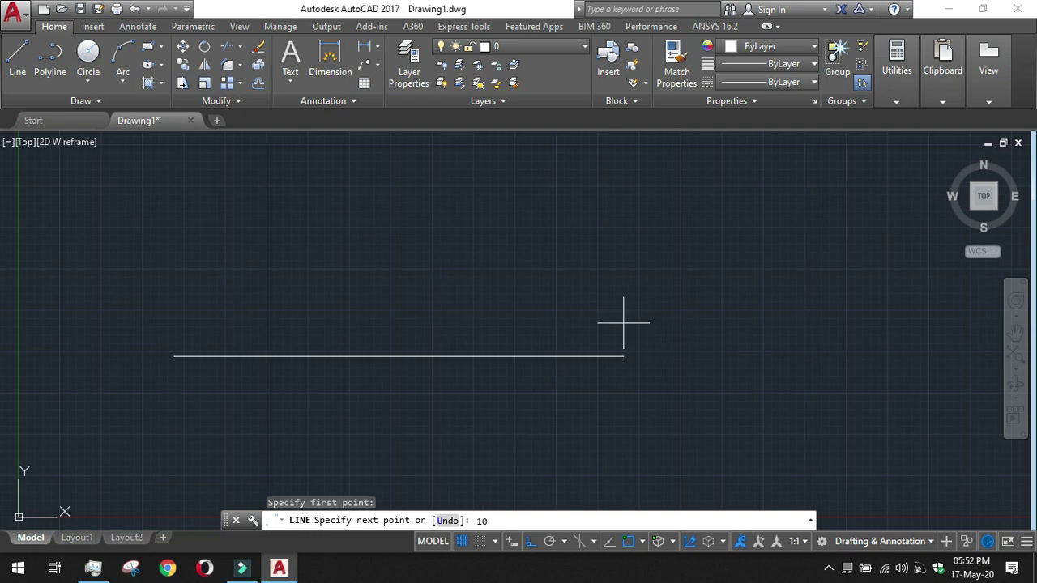
{"action": "key", "text": "Return"}
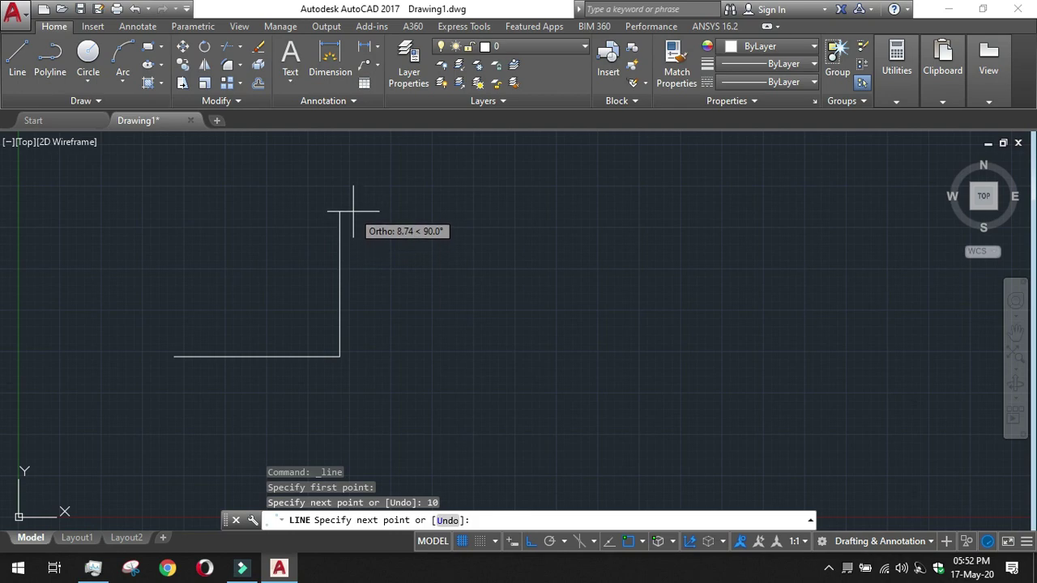
{"action": "type", "text": "10"}
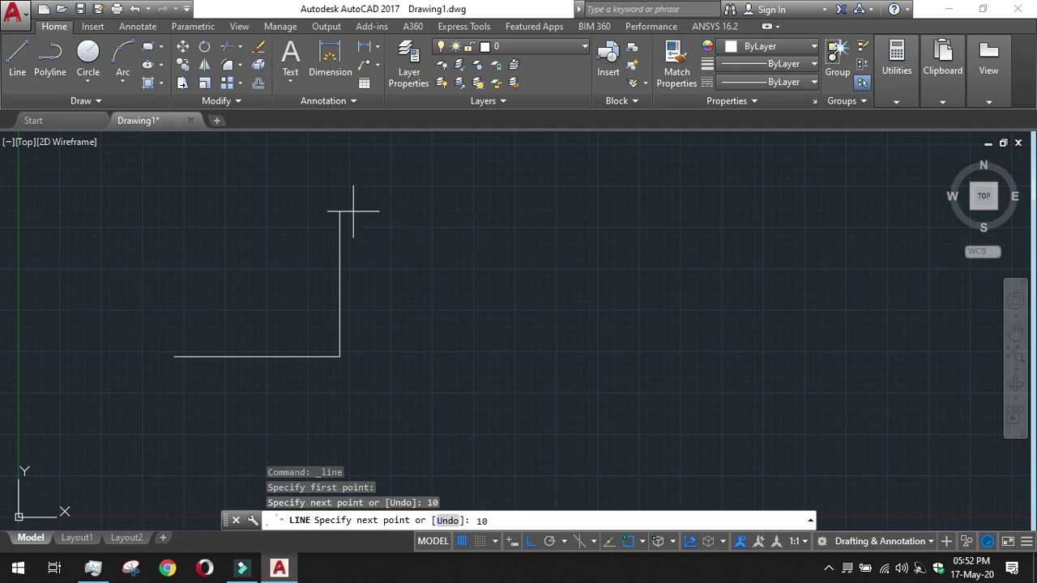
{"action": "key", "text": "Return"}
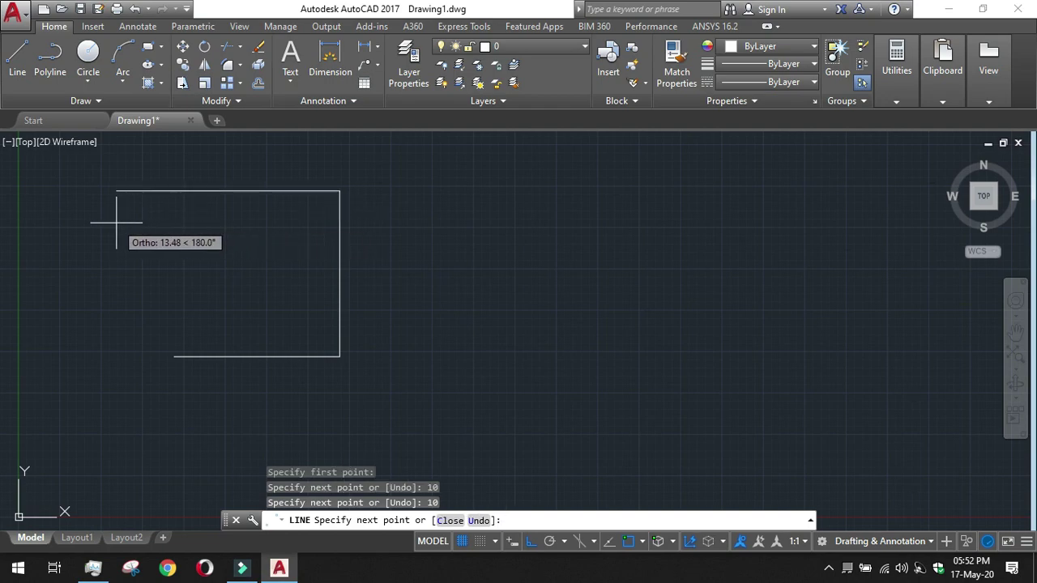
{"action": "type", "text": "10"}
{"action": "key", "text": "Return"}
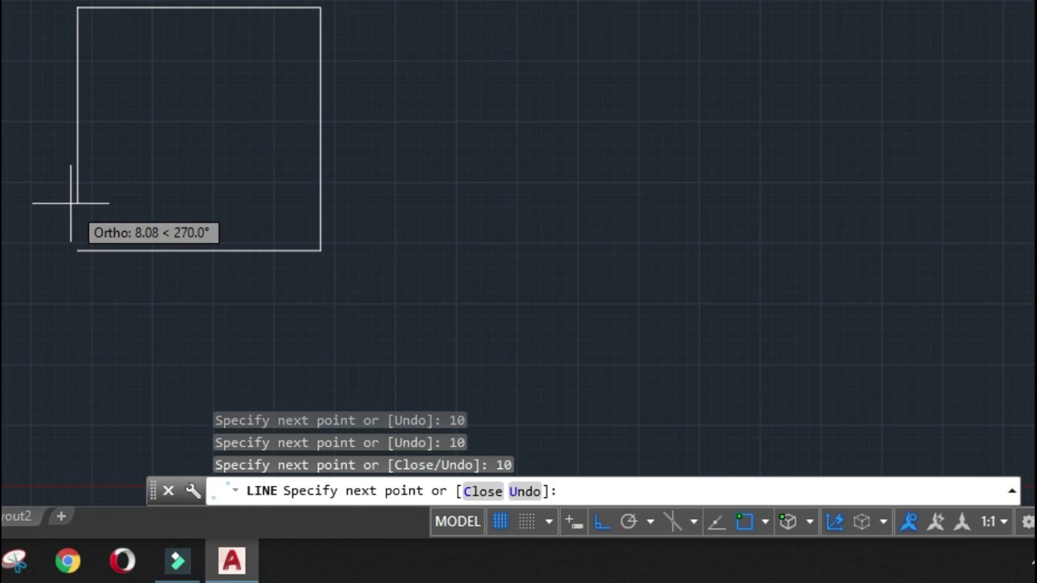
Complete the square's fourth side with the Line command's Close option
{"action": "type", "text": "clo"}
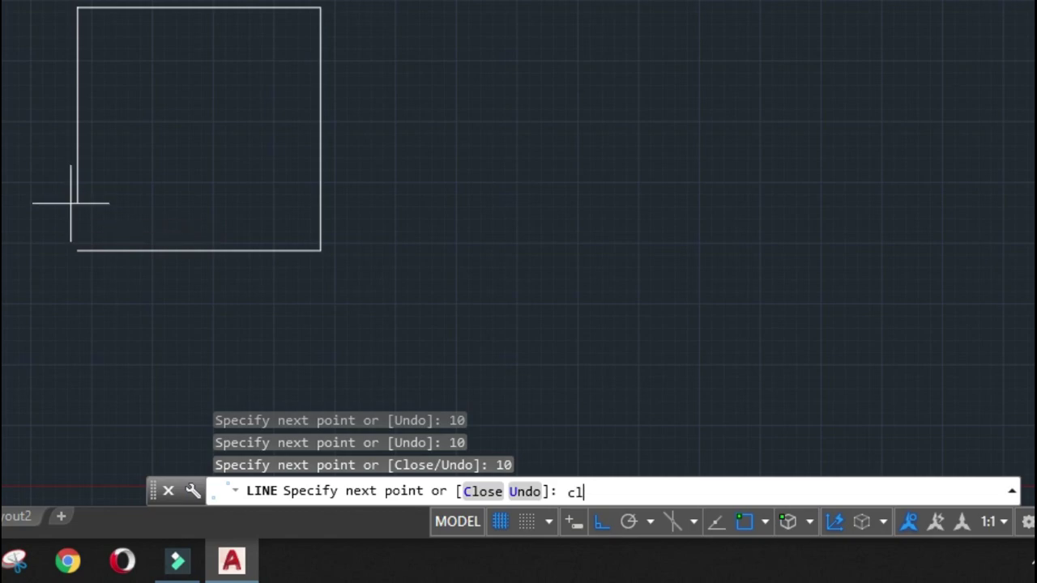
{"action": "type", "text": "se"}
{"action": "key", "text": "BackSpace"}
{"action": "key", "text": "BackSpace"}
{"action": "key", "text": "BackSpace"}
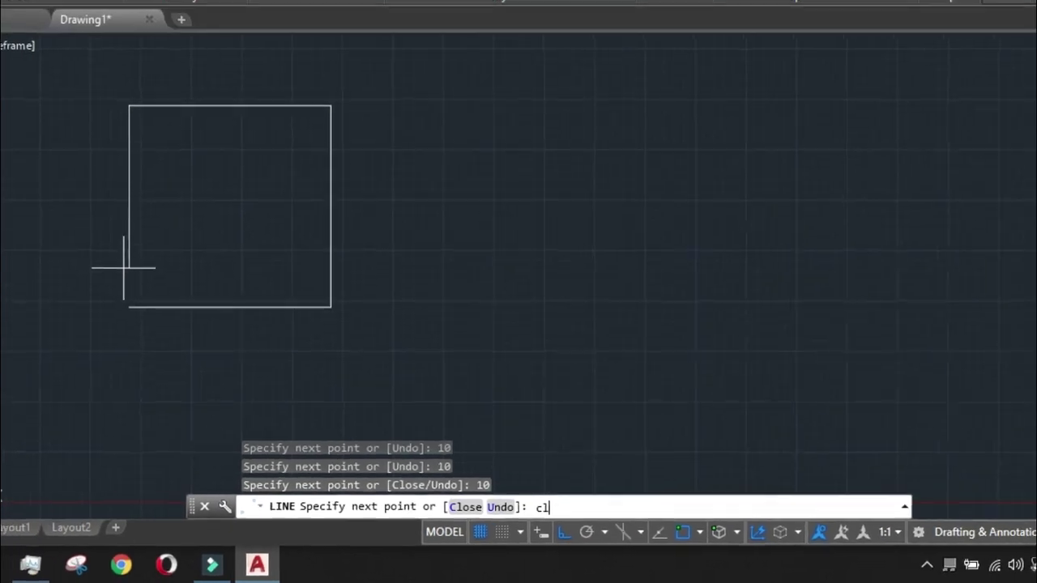
{"action": "key", "text": "BackSpace"}
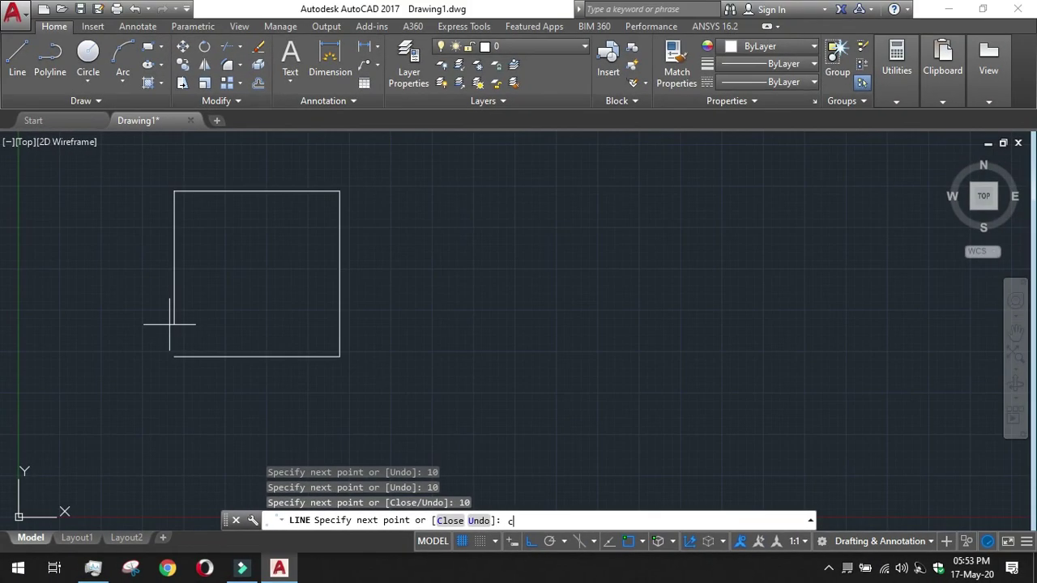
{"action": "type", "text": "lose"}
{"action": "key", "text": "Return"}
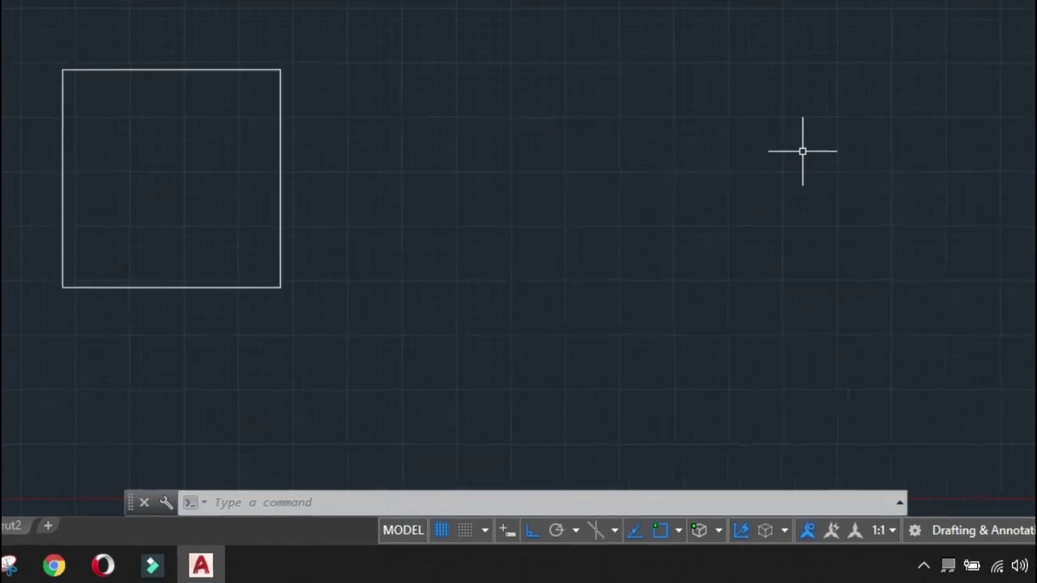
With Ortho mode turned off and Dynamic Input turned on, start a line at point 25,10
{"action": "left_click", "coordinate": [531, 518]}
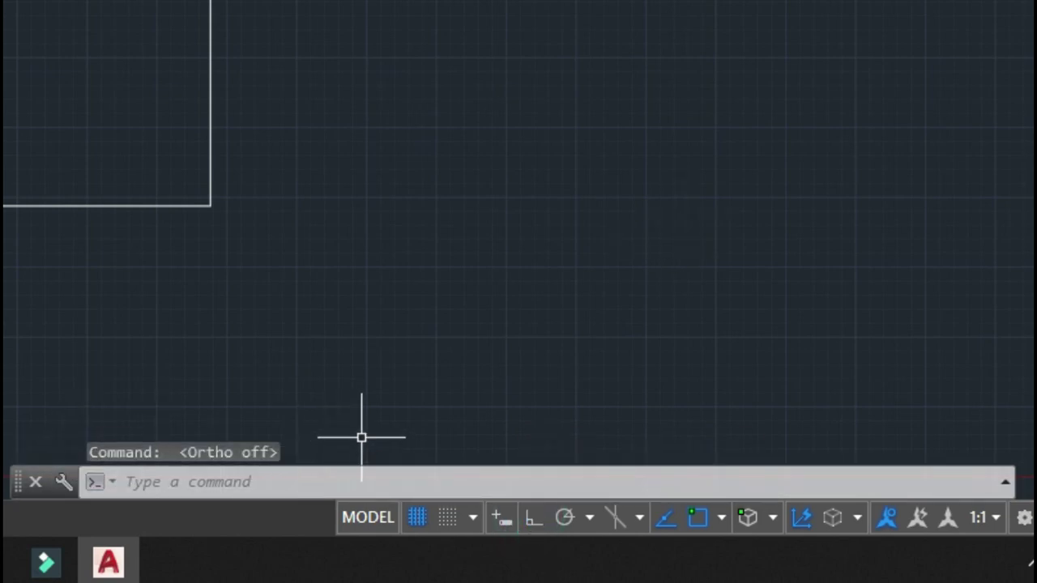
{"action": "left_click", "coordinate": [502, 518]}
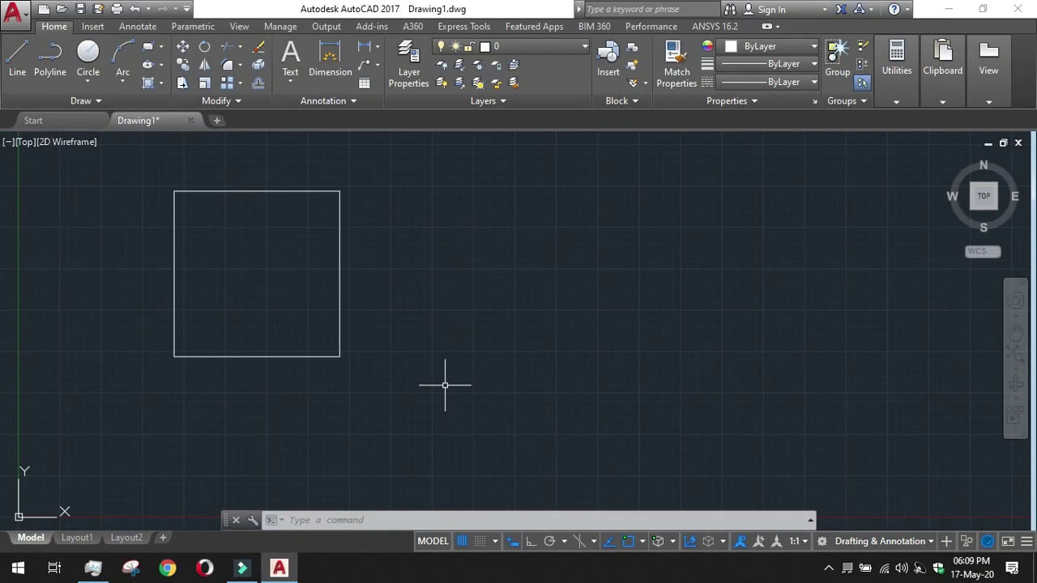
{"action": "left_click", "coordinate": [17, 64]}
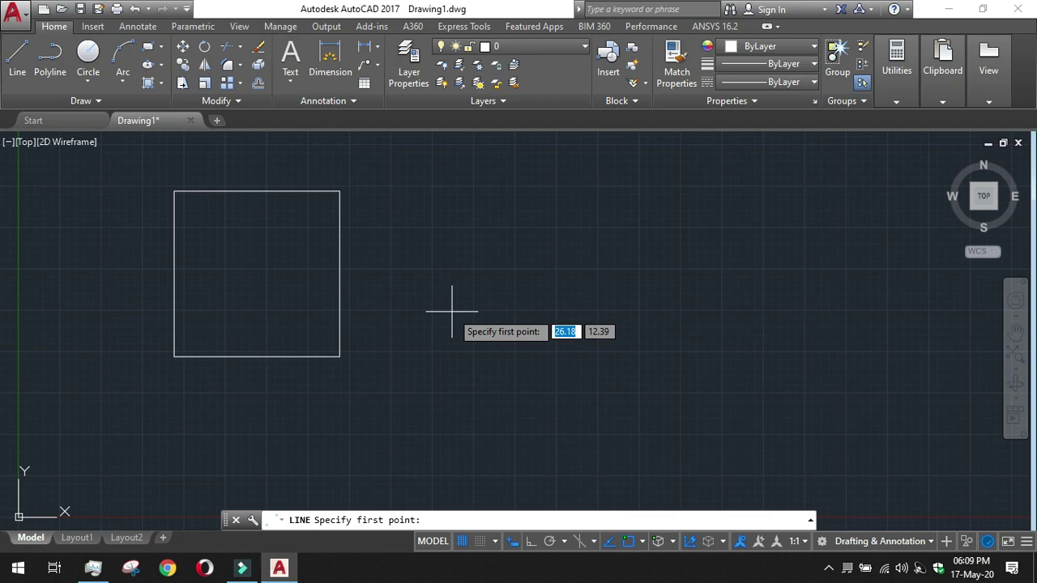
{"action": "type", "text": "25"}
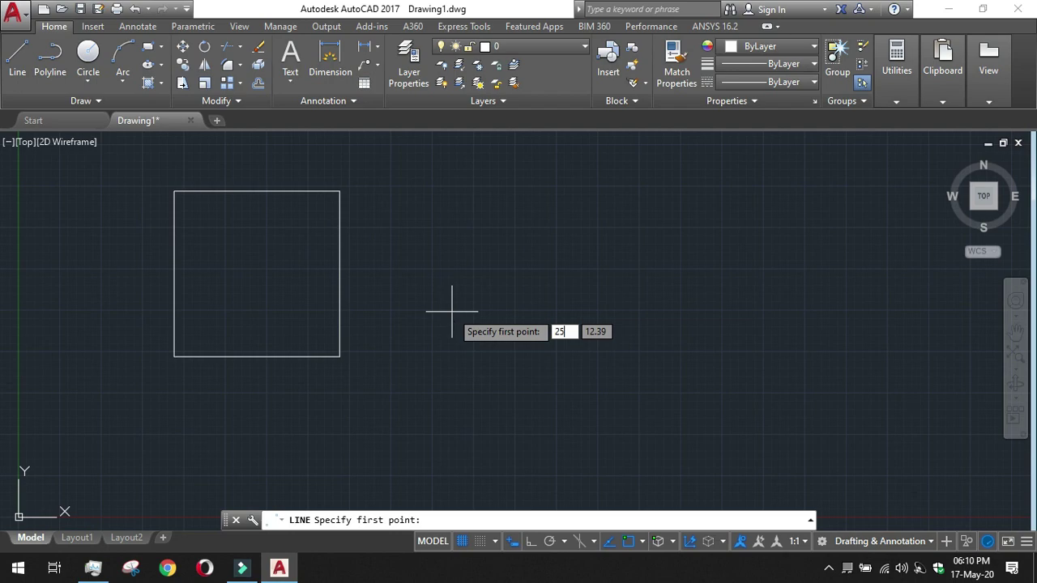
{"action": "key", "text": "Tab"}
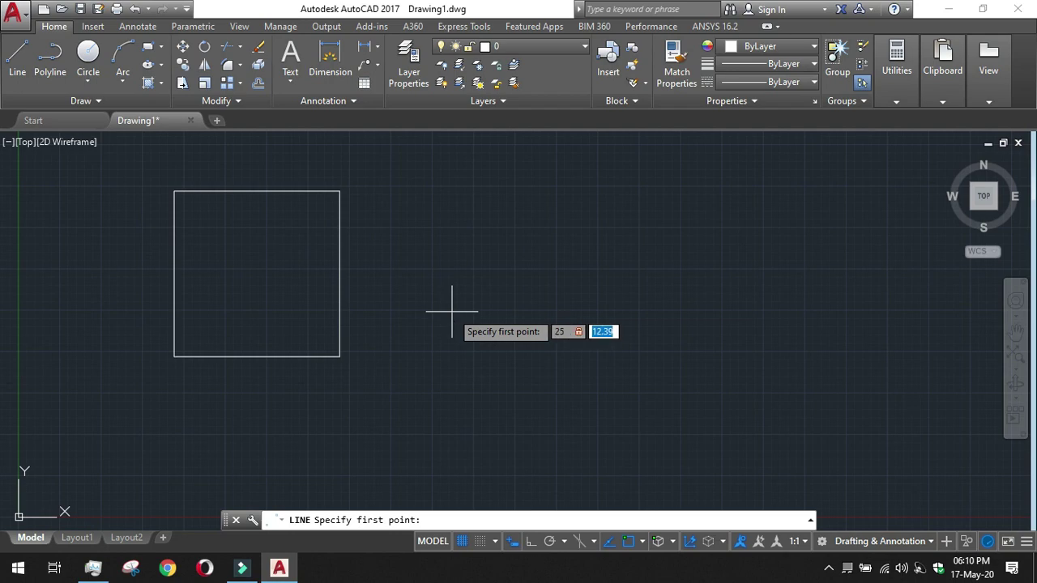
{"action": "type", "text": "10"}
{"action": "key", "text": "Return"}
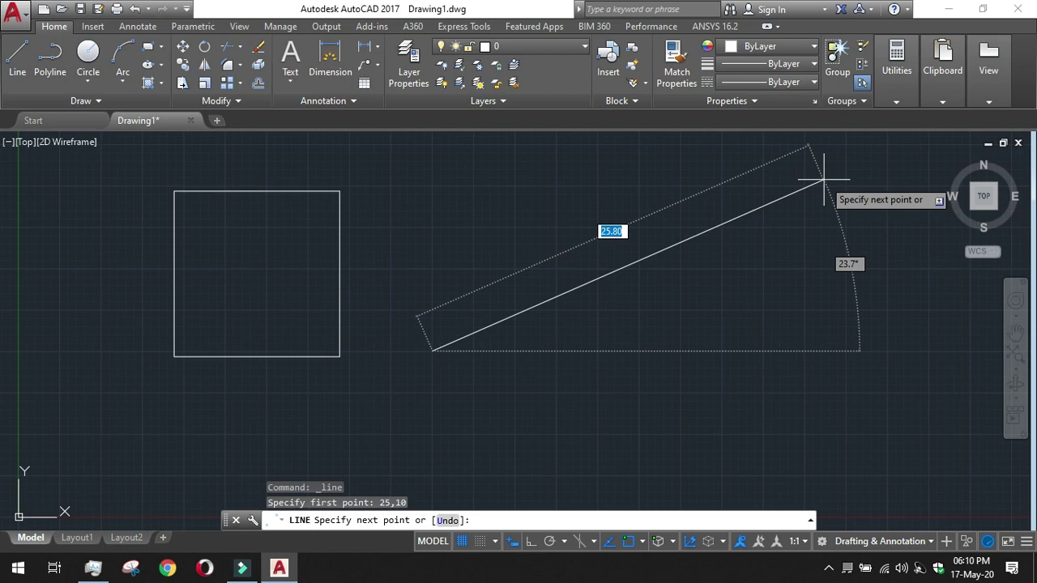
Give the line a length of 25 mm and an angle of 30 degrees, and end the Line command
{"action": "key", "text": "Tab"}
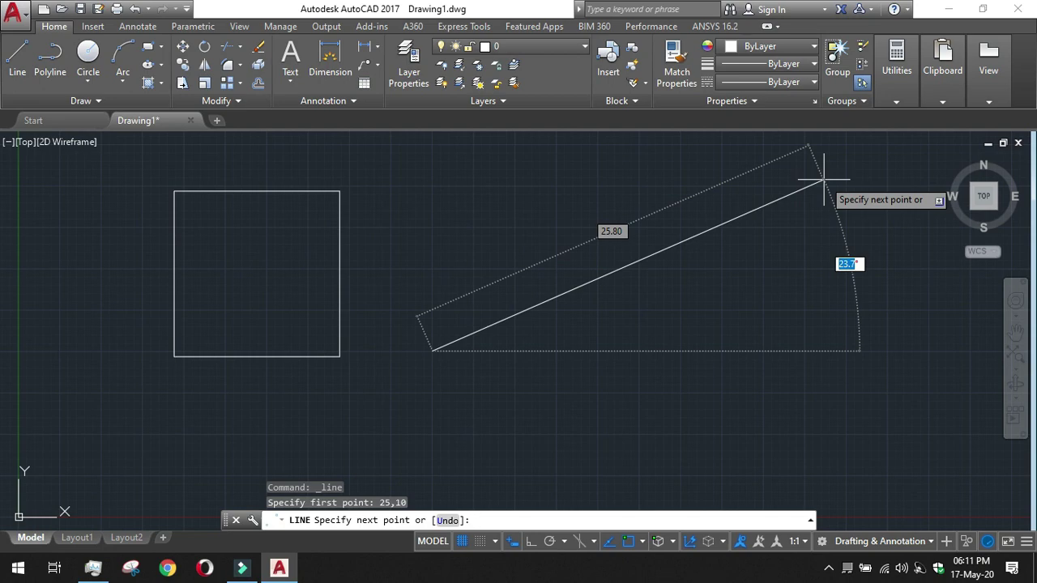
{"action": "key", "text": "Tab"}
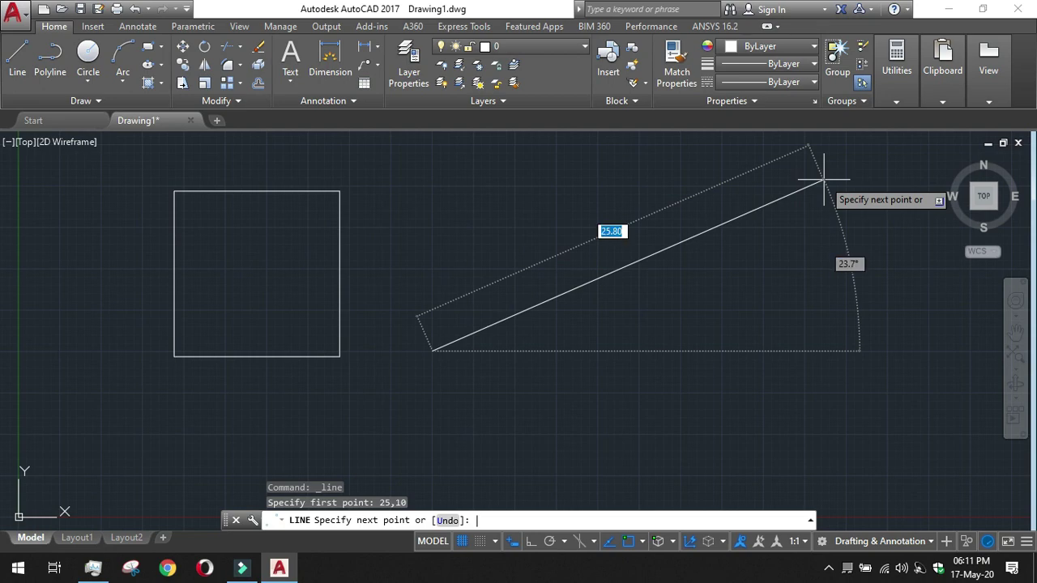
{"action": "type", "text": "25"}
{"action": "key", "text": "Tab"}
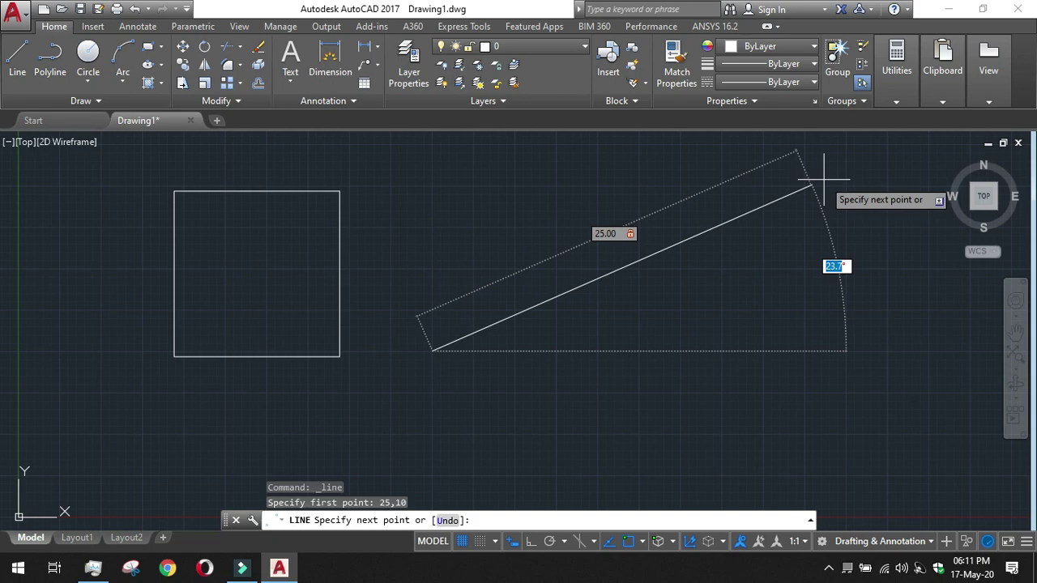
{"action": "type", "text": "30"}
{"action": "key", "text": "Return"}
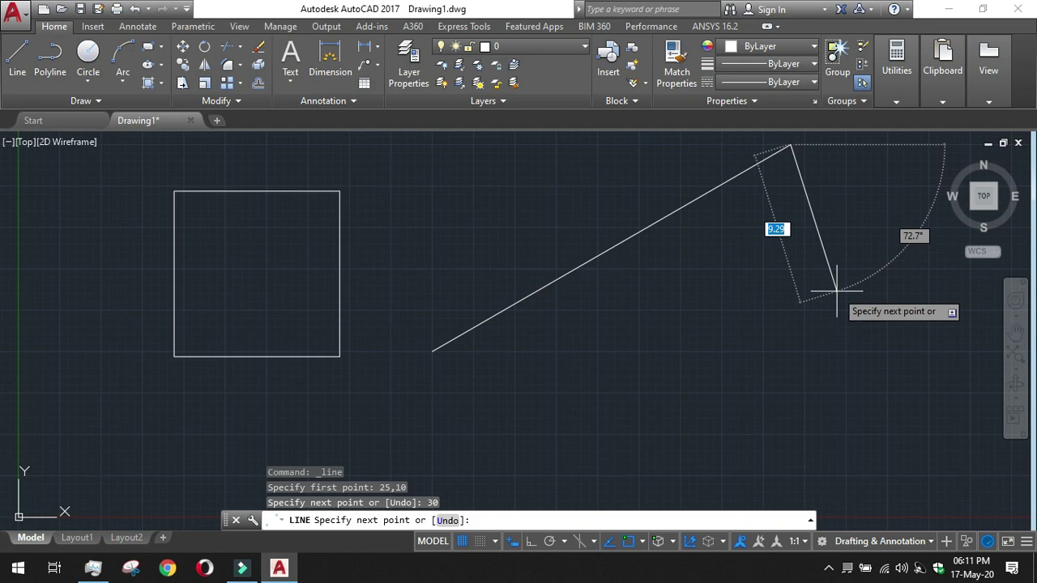
{"action": "key", "text": "Return"}
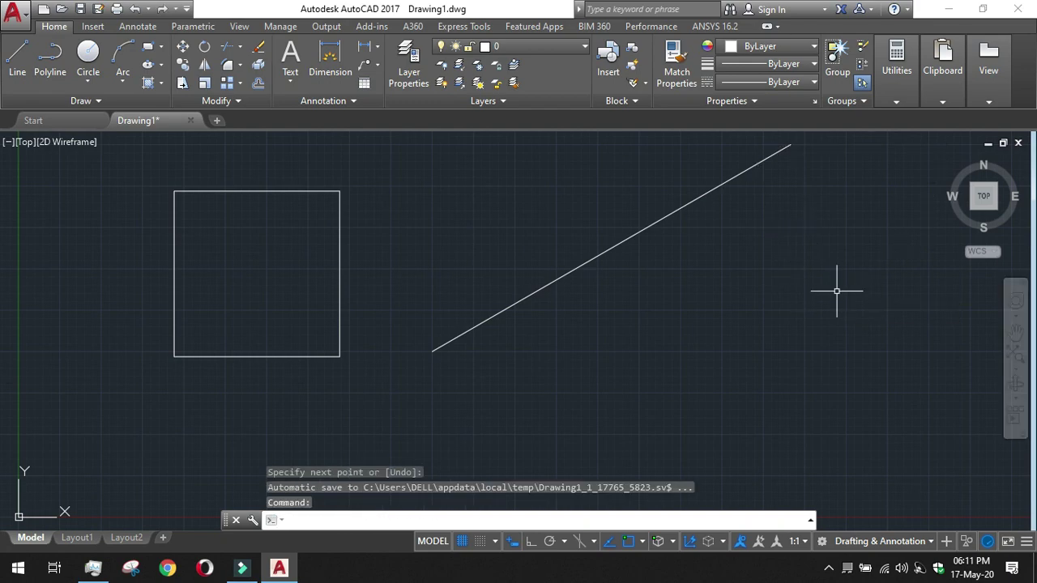
Select the inclined line and check its length and angle at the upper endpoint grip
{"action": "left_click", "coordinate": [653, 219]}
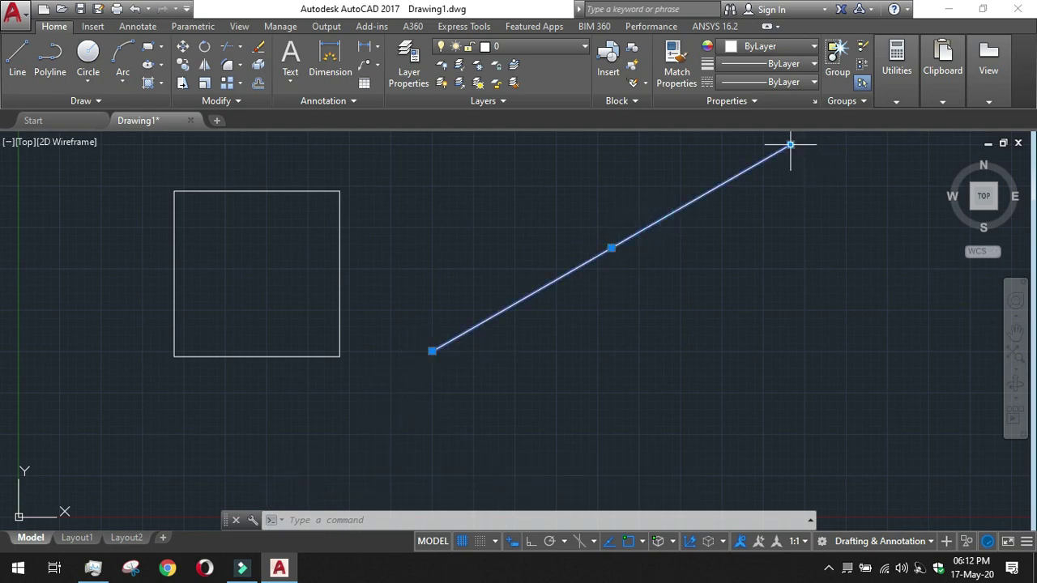
{"action": "mouse_move", "coordinate": [791, 146]}
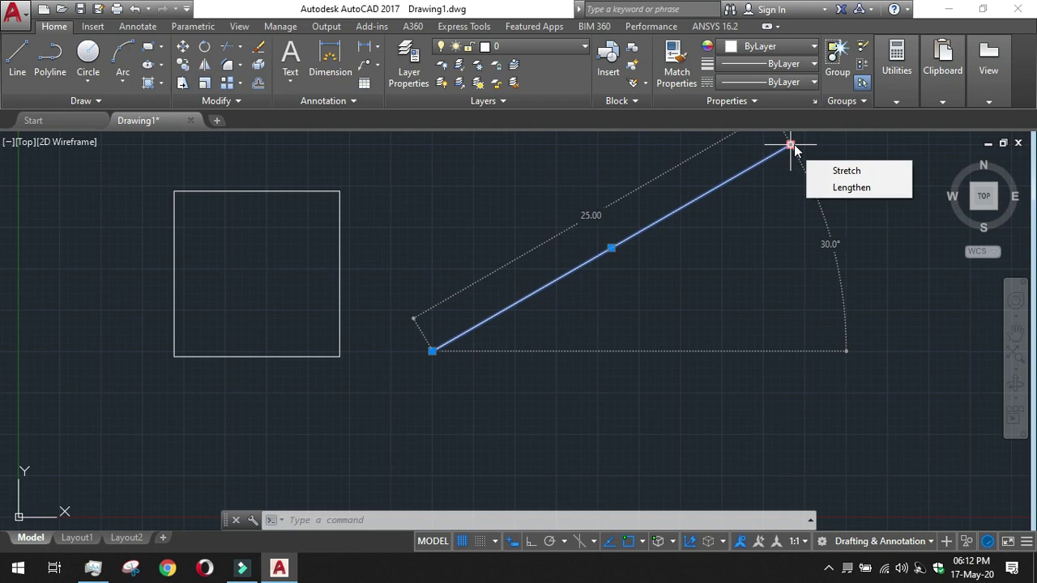